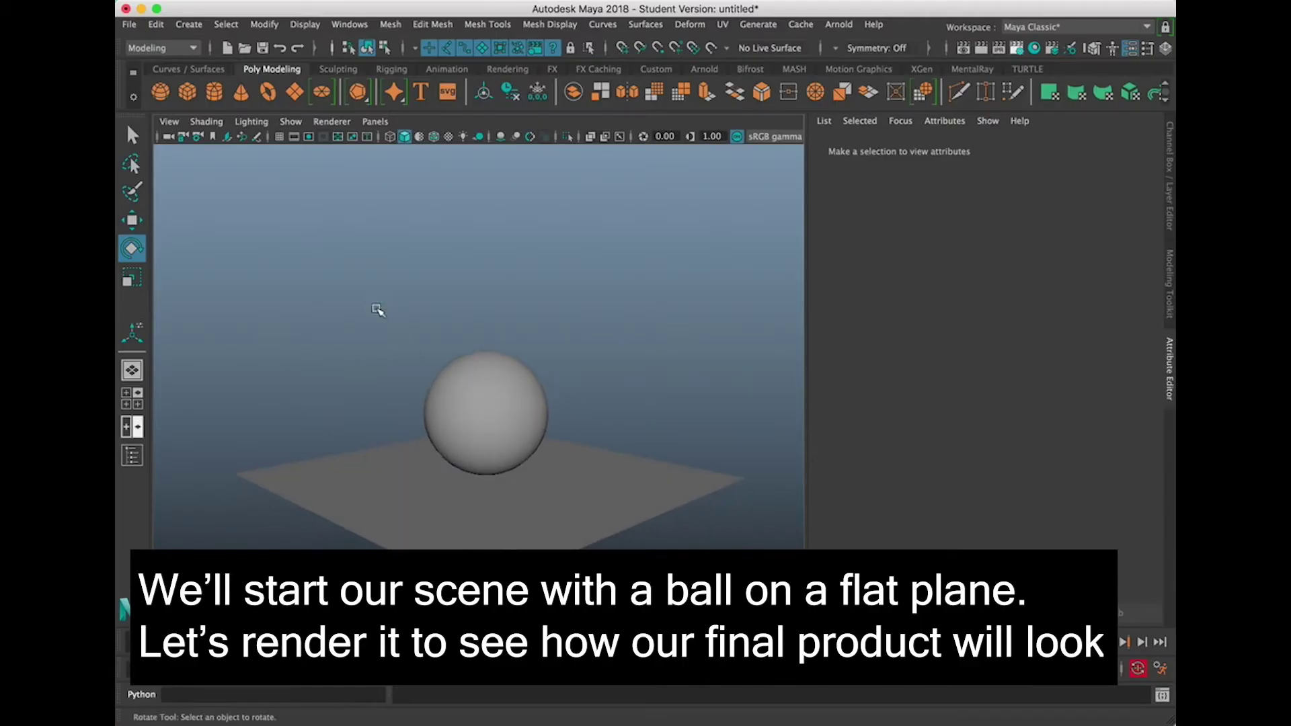
Render the ball and plane without any lights, and close the finished render.
left_click(983, 48)
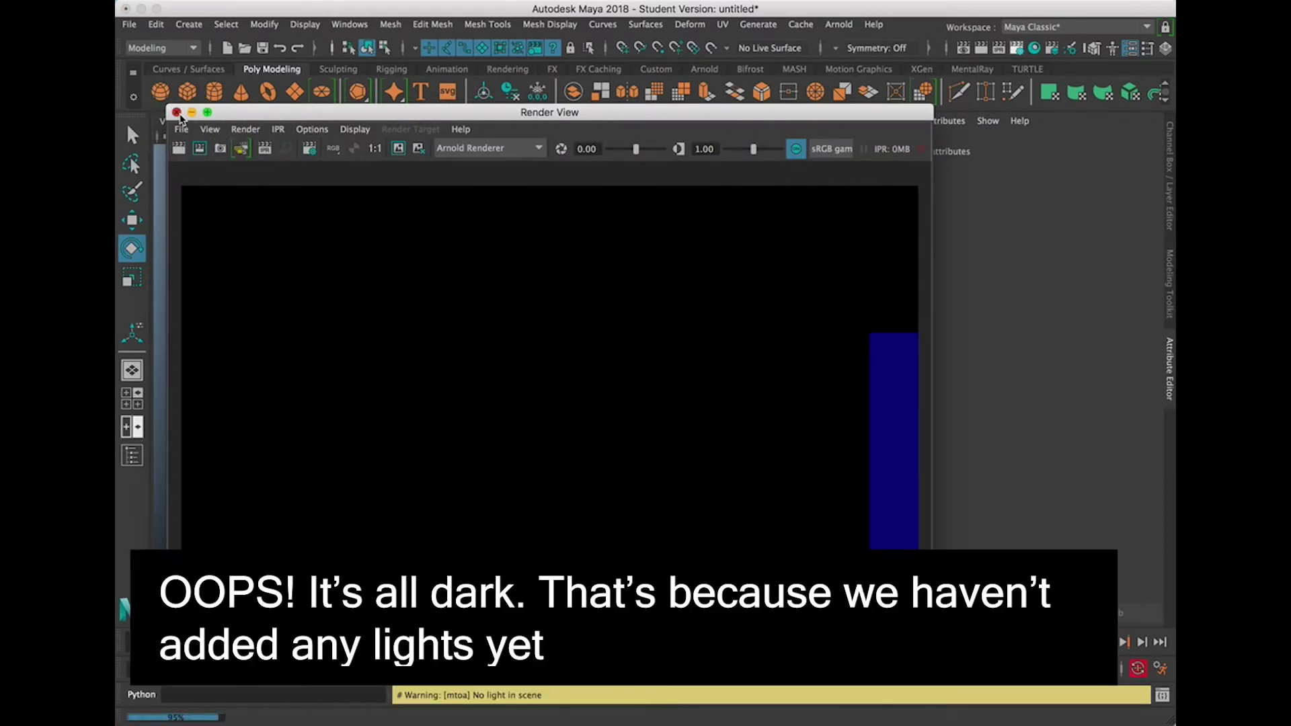
left_click(177, 112)
Create a directional light and move it above the plane, up and to one side of the ball.
left_click(182, 26)
mouse_move(236, 113)
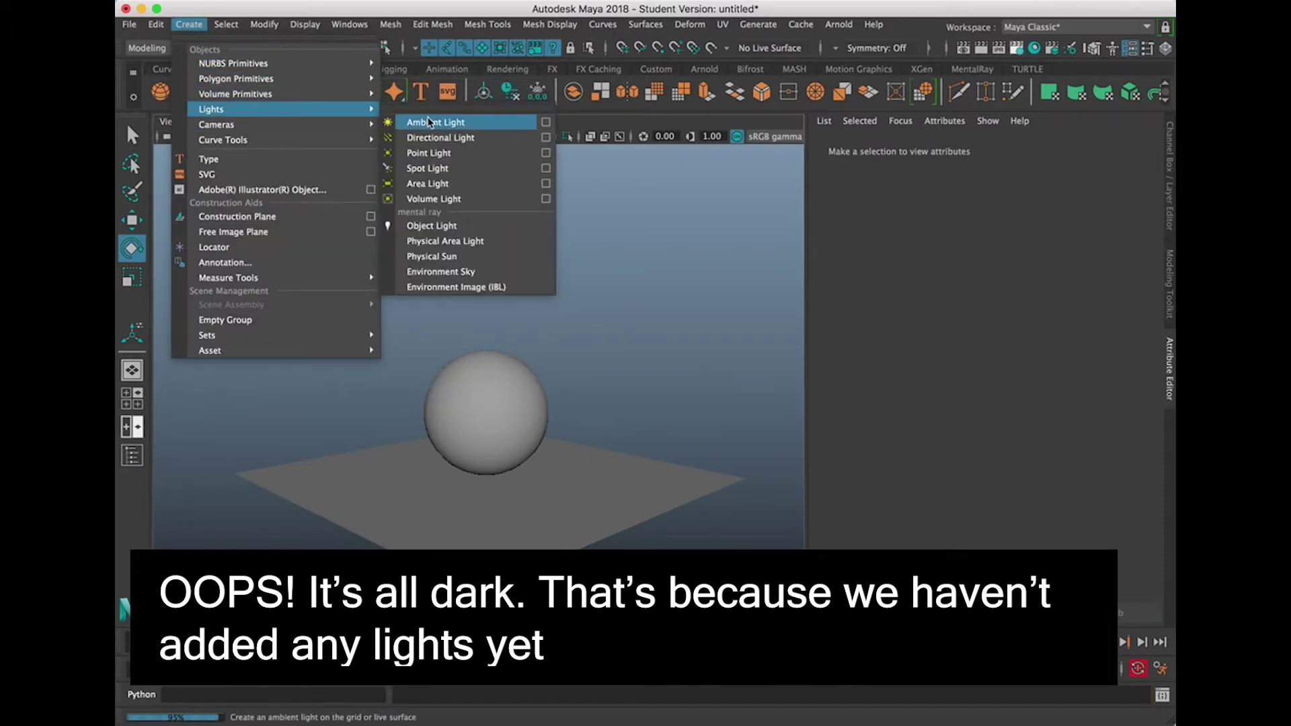
left_click(438, 138)
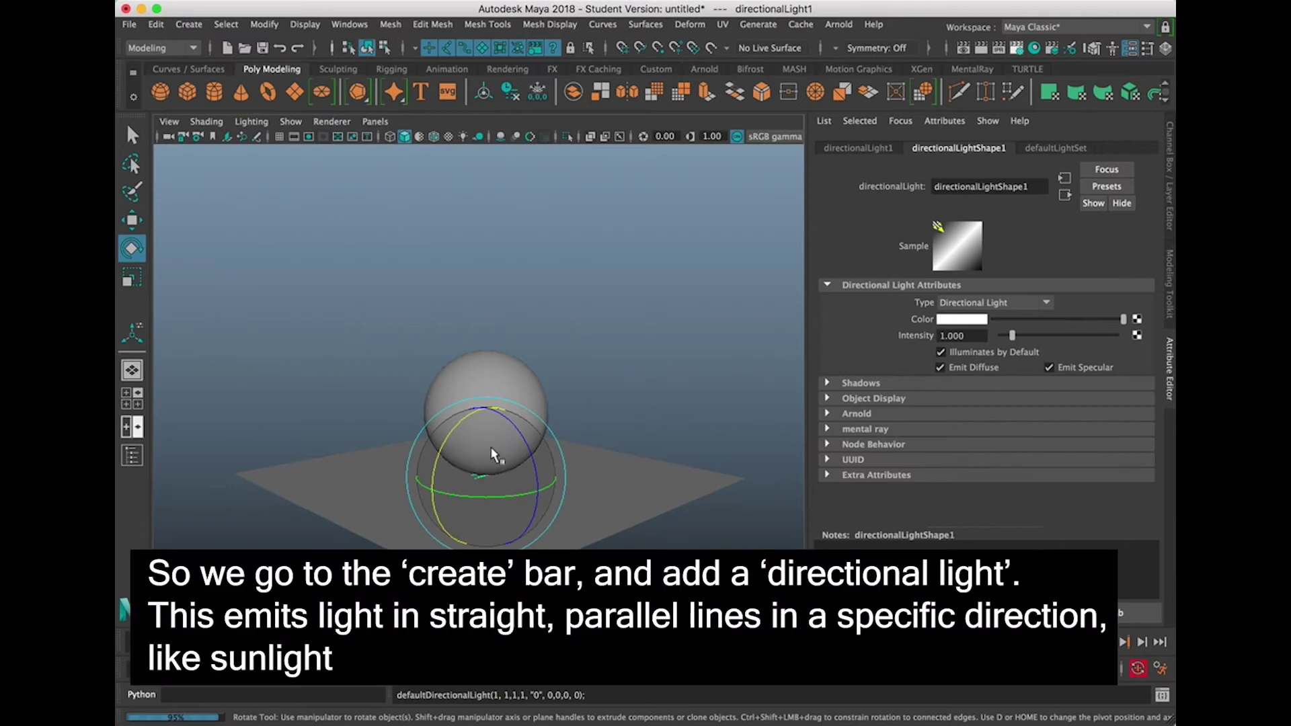
key("w")
left_click_drag(494, 395, 264, 343)
Rotate the directional light so it tilts down towards the ball.
key("f")
left_click_drag(477, 482, 516, 475, "alt")
key("e")
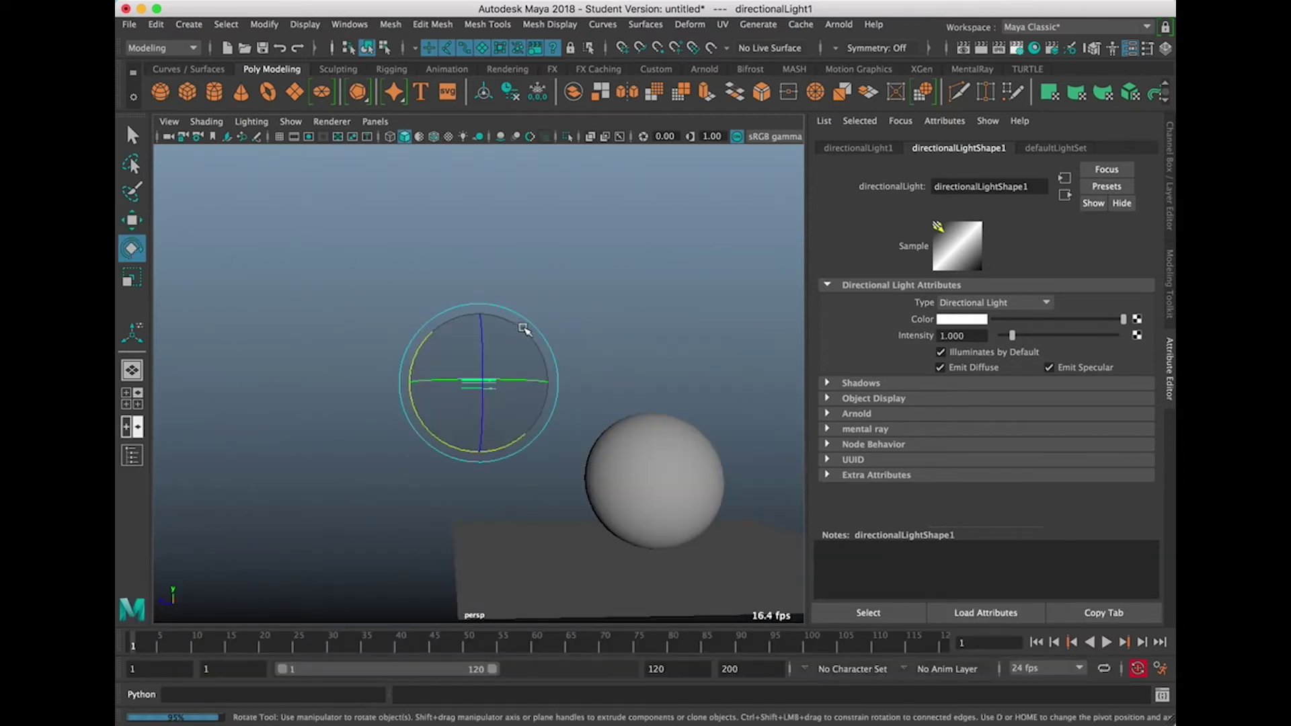
left_click_drag(522, 325, 535, 344)
Render the ball and plane under the directional light from an angled view, and close the render.
left_click_drag(651, 446, 563, 322, "alt")
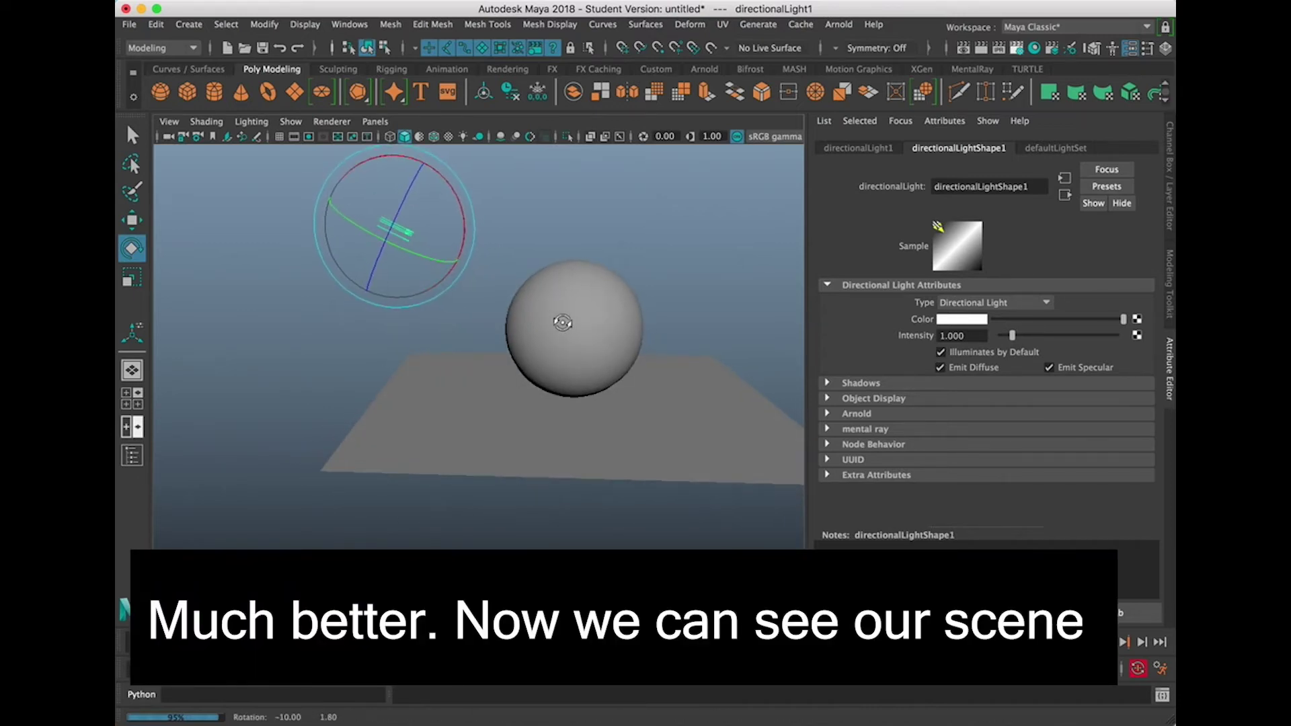
left_click(984, 51)
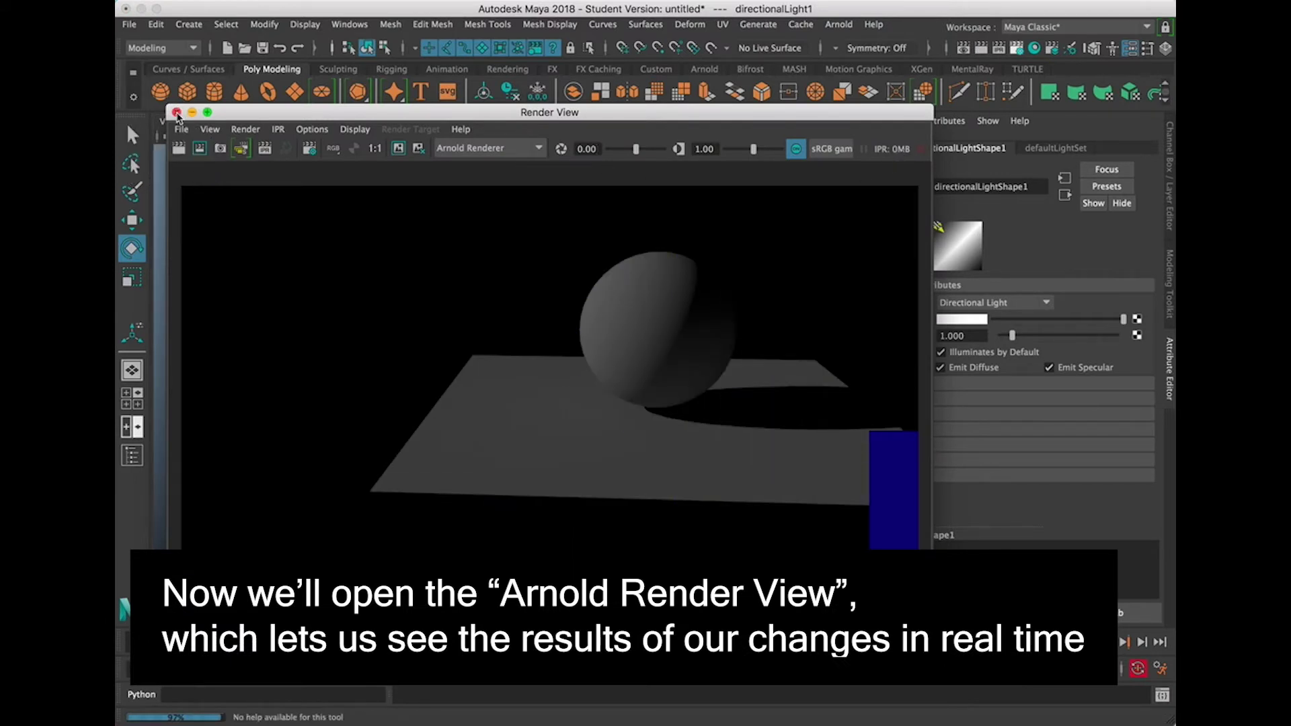
left_click(177, 112)
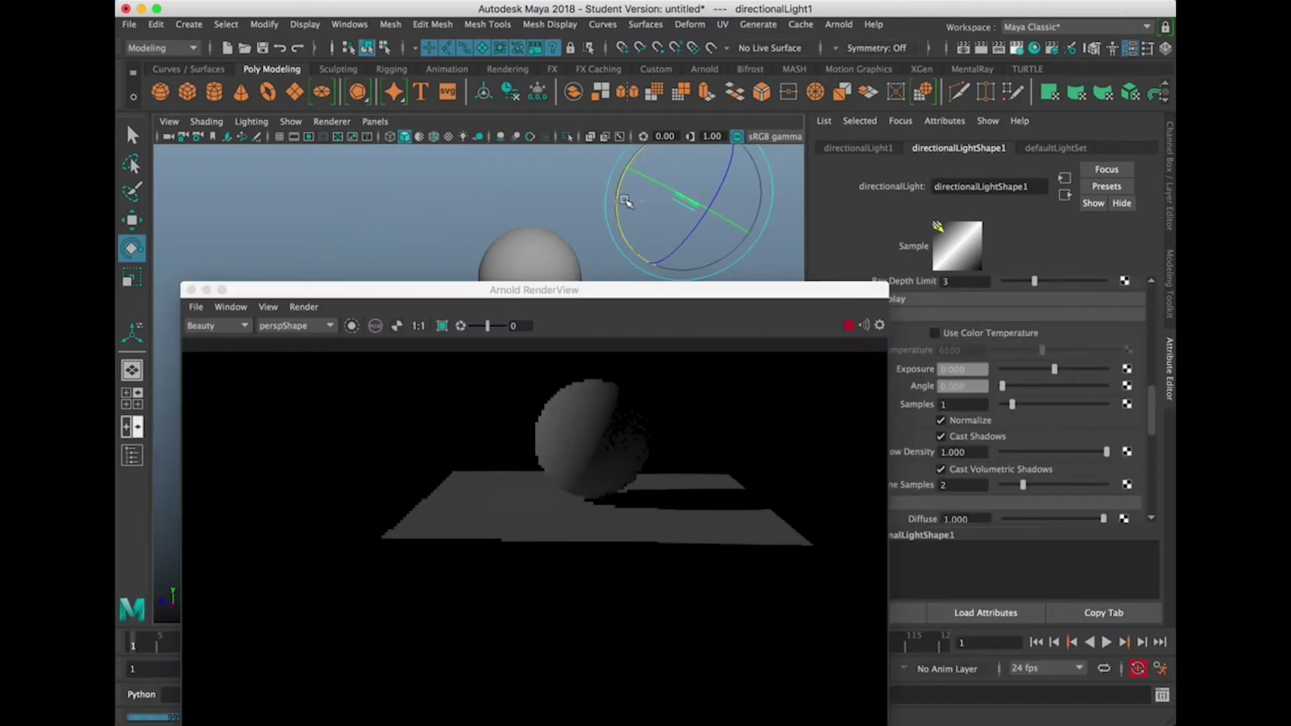
Try a different rotation of the directional light beside the live Arnold render, and undo the light's rotation changes.
left_click_drag(666, 140, 592, 182)
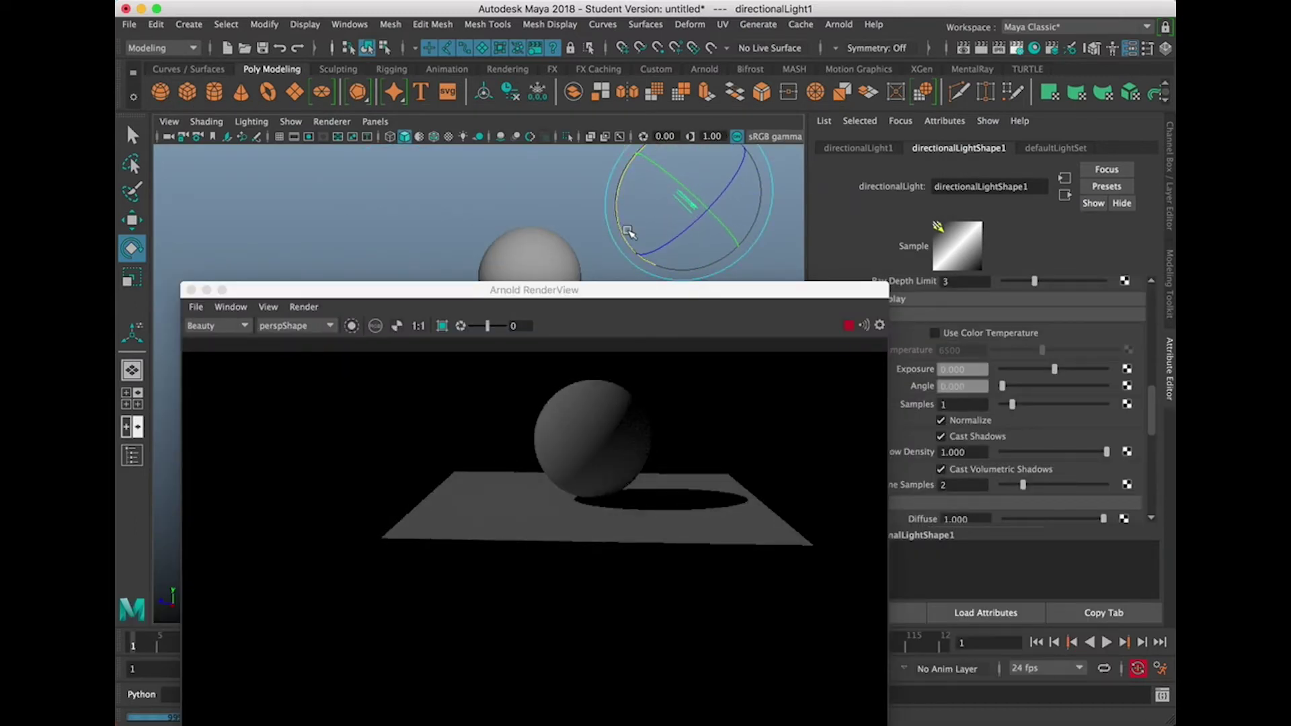
key("super+z")
key("super+z")
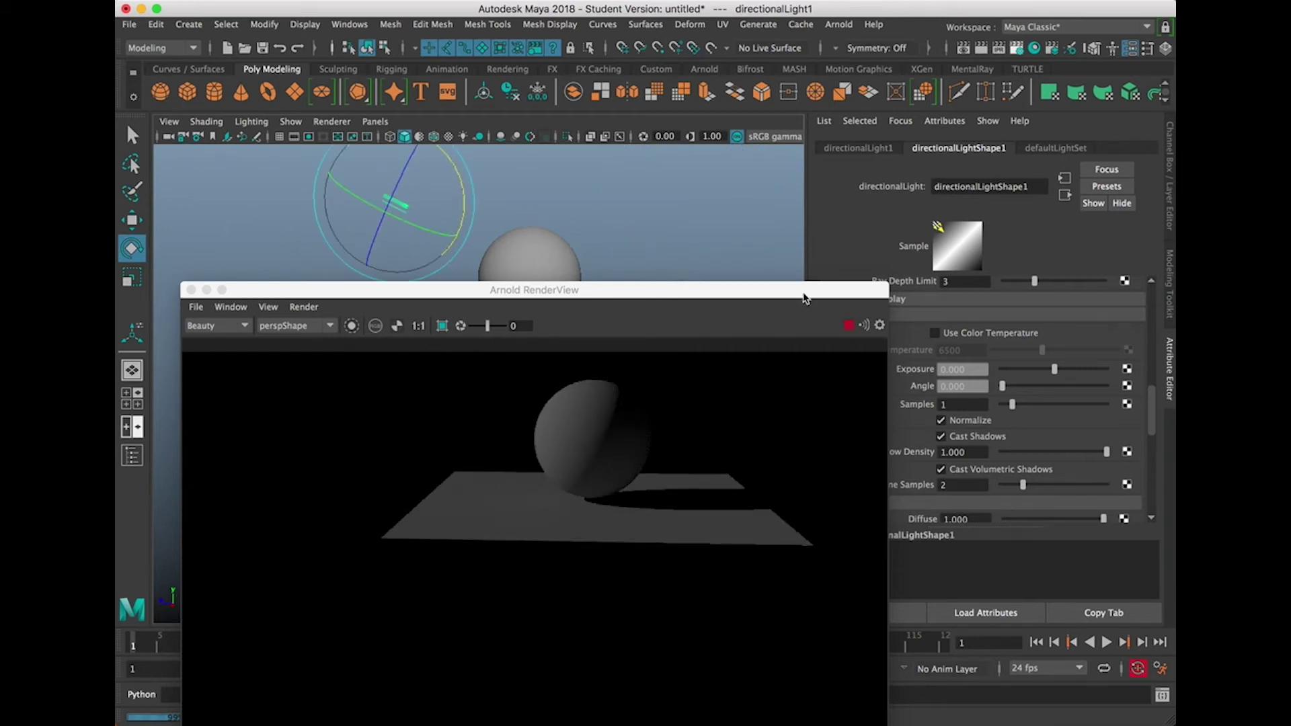
Lower the directional light's Arnold shadow density to 0.604.
mouse_move(805, 297)
left_mouse_down()
mouse_move(786, 294)
mouse_move(798, 286)
left_mouse_up()
left_click(1077, 452)
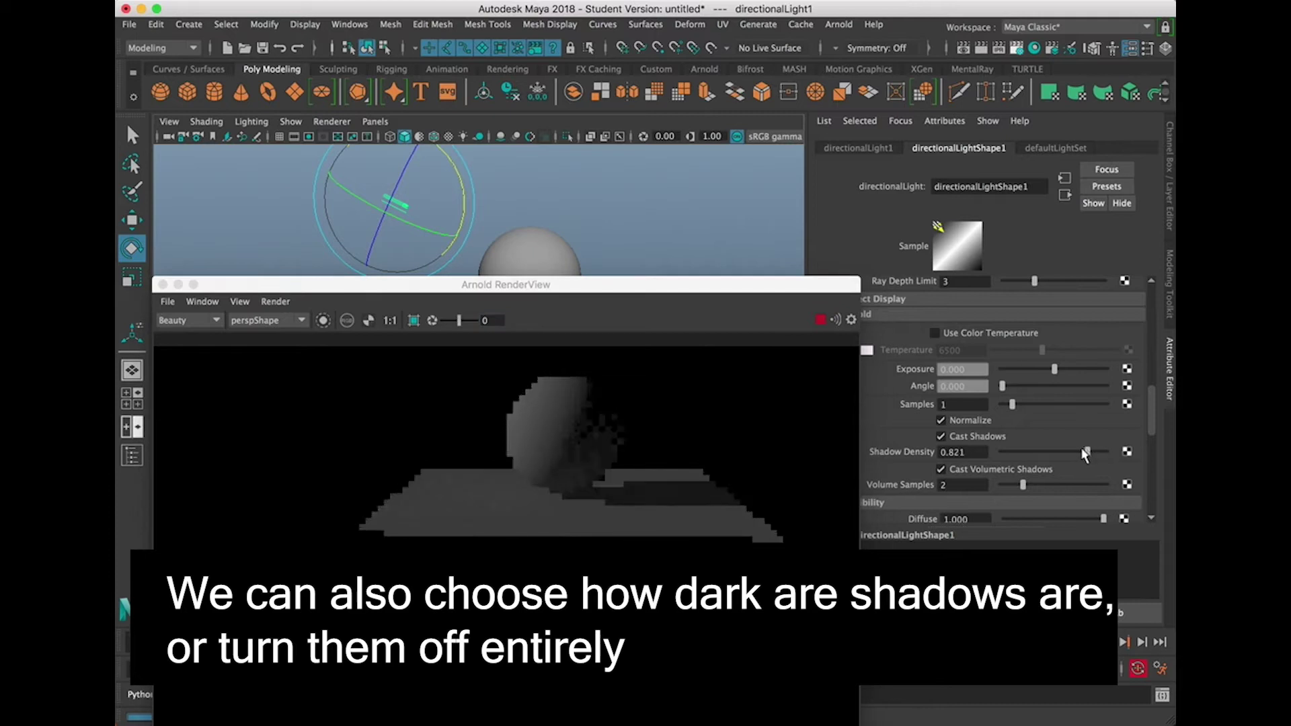
left_click_drag(1052, 452, 1018, 456)
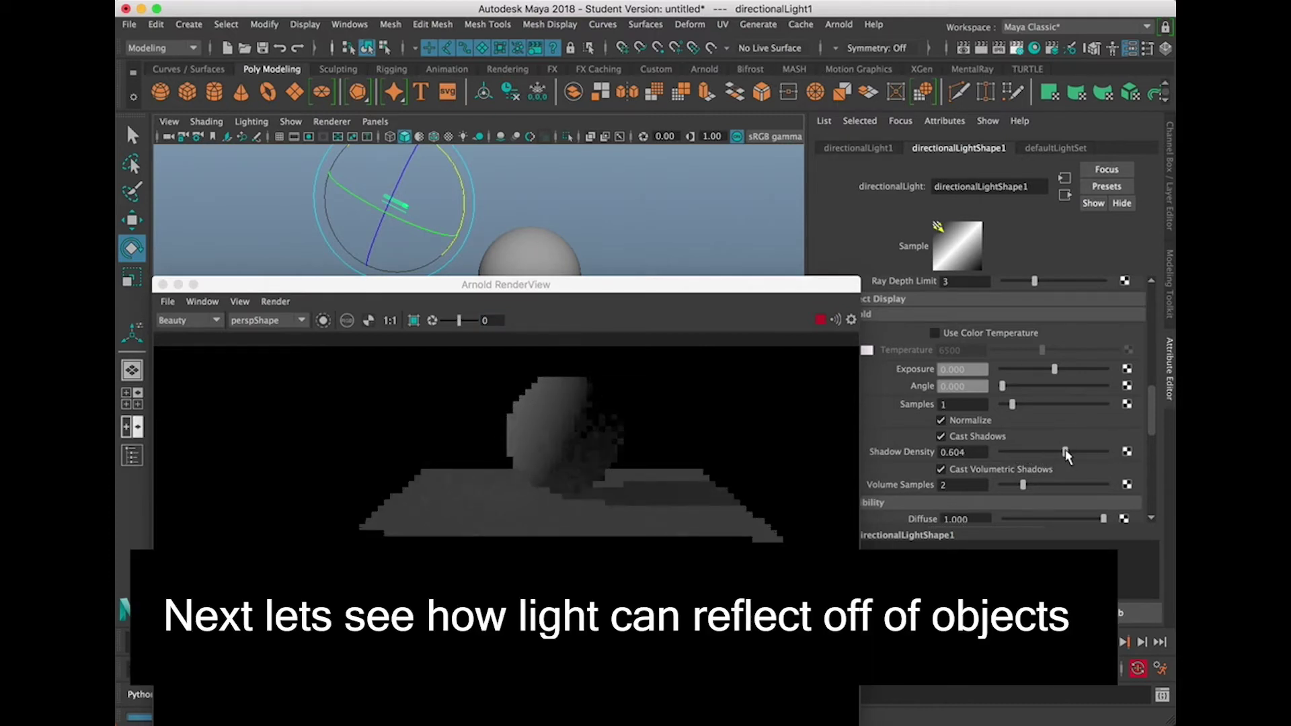
Assign a new Arnold aiStandardSurface material to the sphere, keeping its attributes visible beside the live render.
right_click_drag(403, 310, 431, 696)
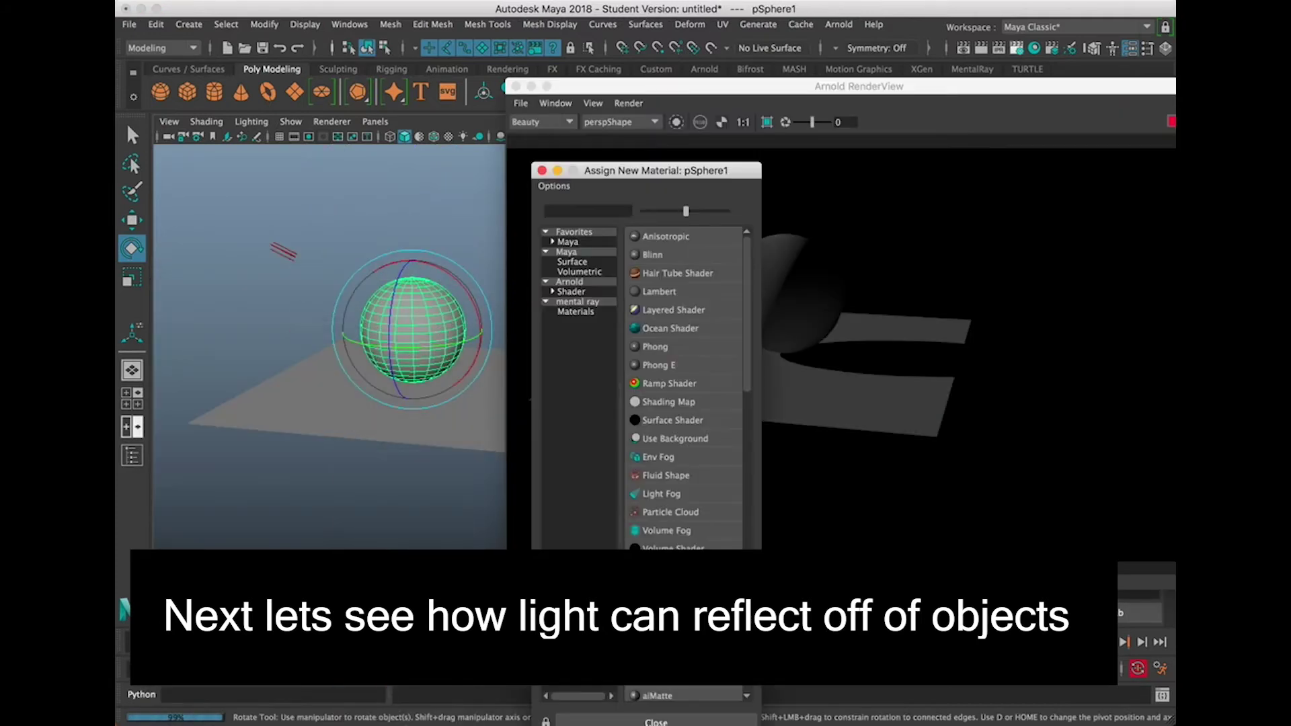
left_click(577, 291)
left_click(668, 471)
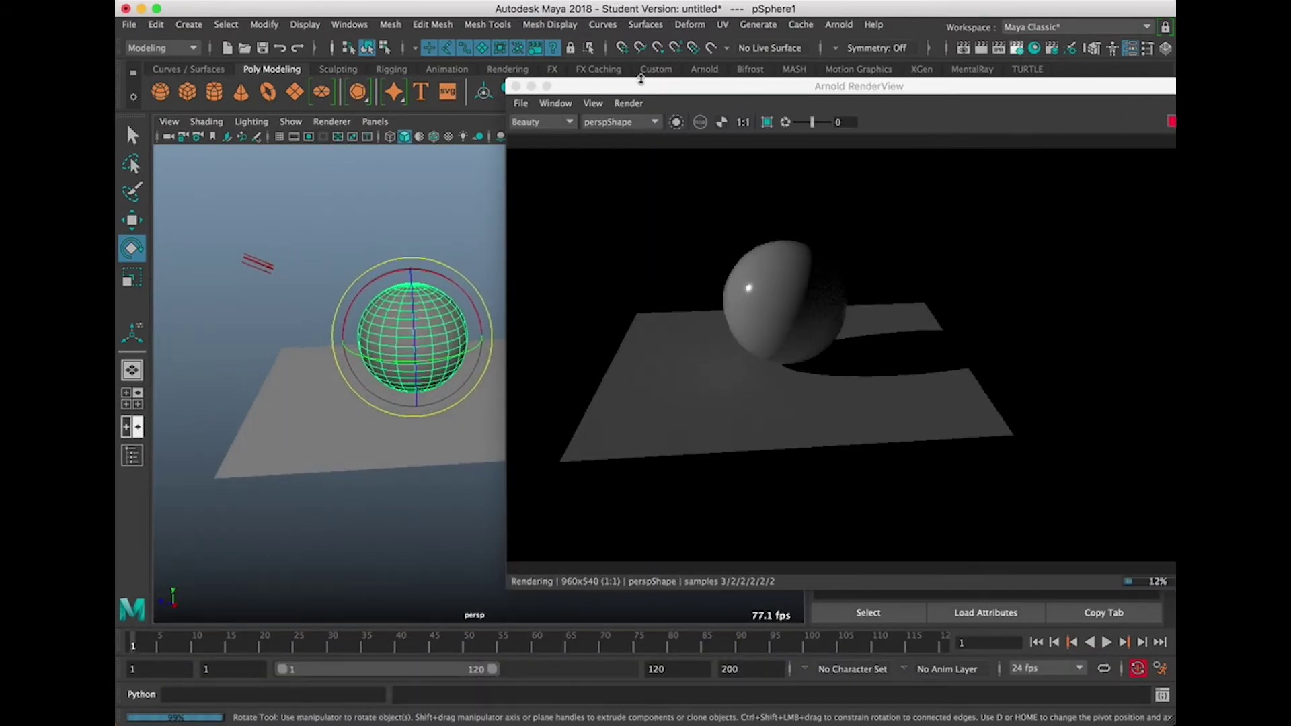
left_click_drag(632, 88, 154, 159)
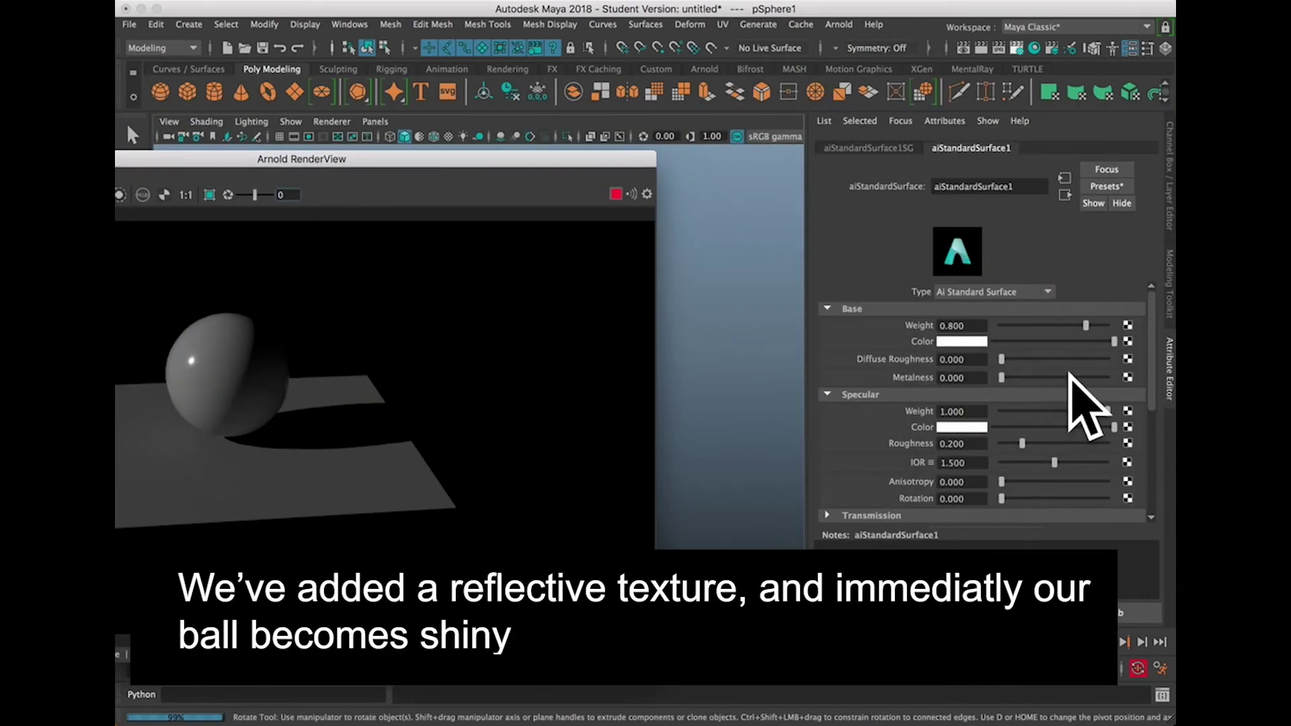
Try higher metalness and specular roughness on the sphere's material, and bring both values back down to 0.000.
left_click(1037, 378)
left_click_drag(1038, 383, 995, 377)
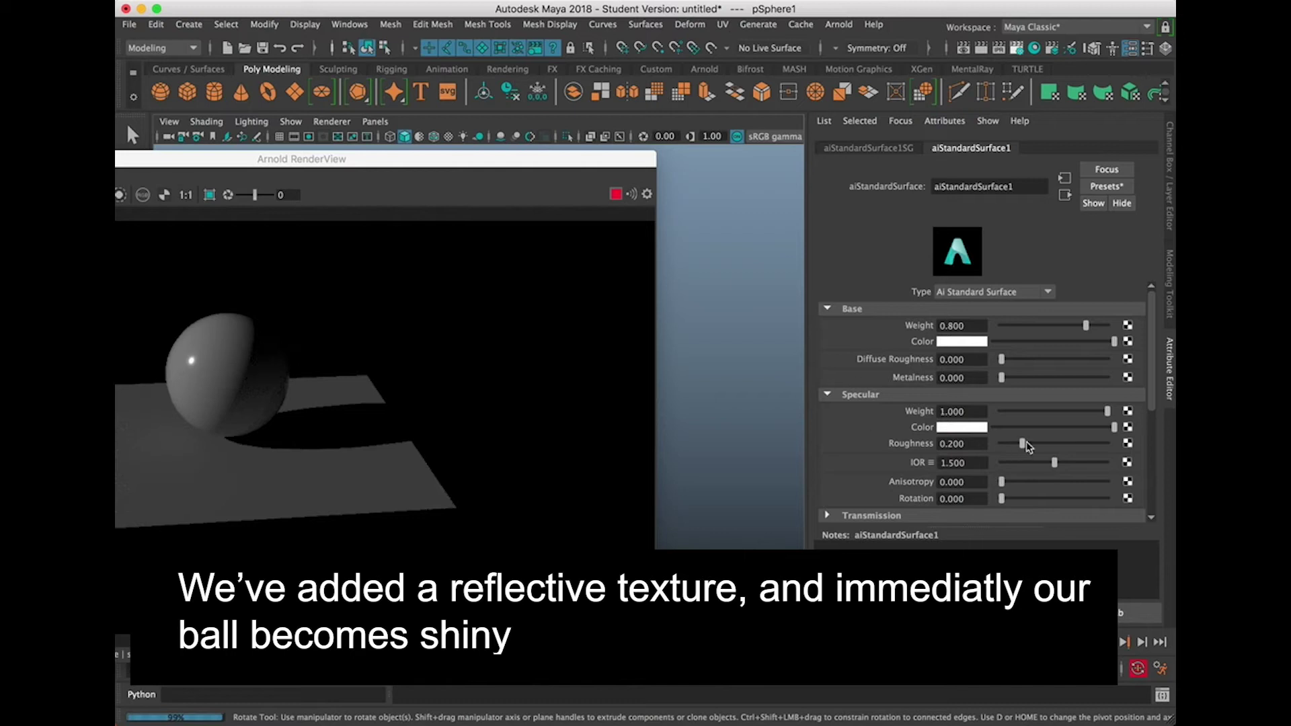
left_click_drag(1025, 443, 1141, 434)
left_click_drag(1032, 444, 961, 446)
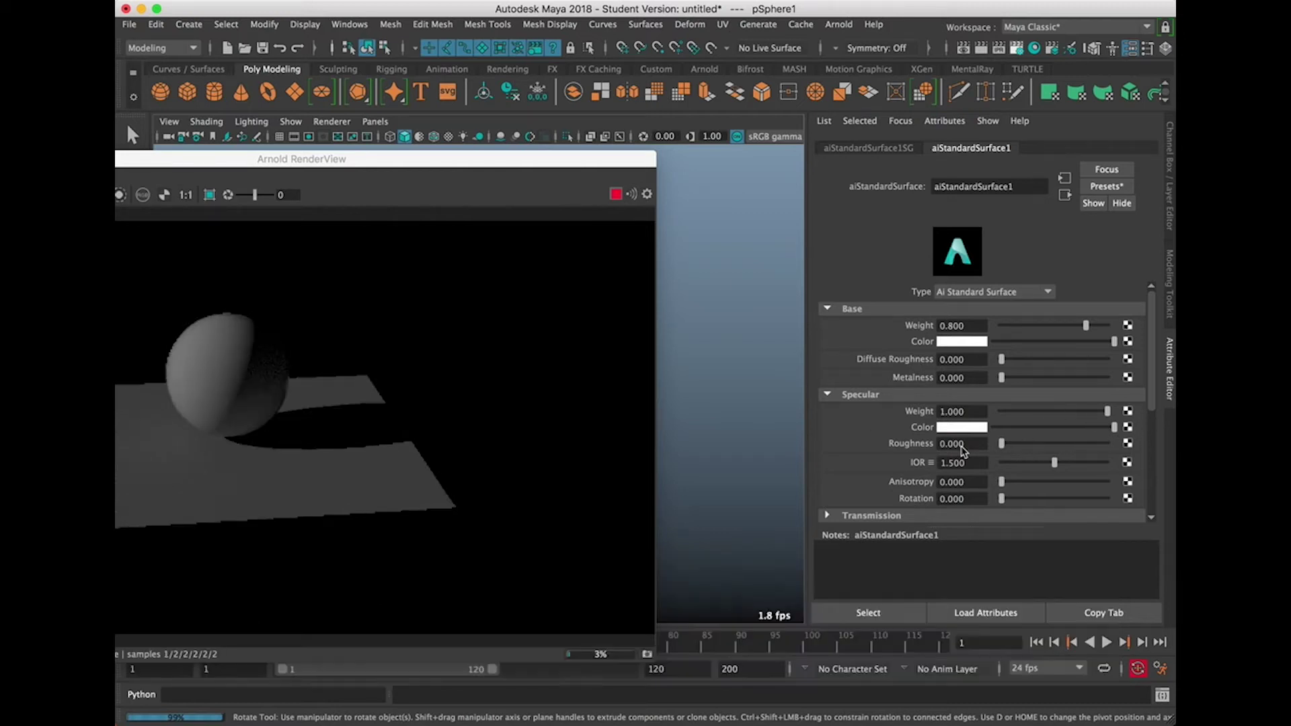
Try the sphere's material with metalness 1.000 and roughness 0.000, and with metalness 0.529 and roughness 0.485.
left_click(1039, 376)
left_click_drag(1051, 441, 867, 442)
left_click_drag(1054, 377, 1141, 374)
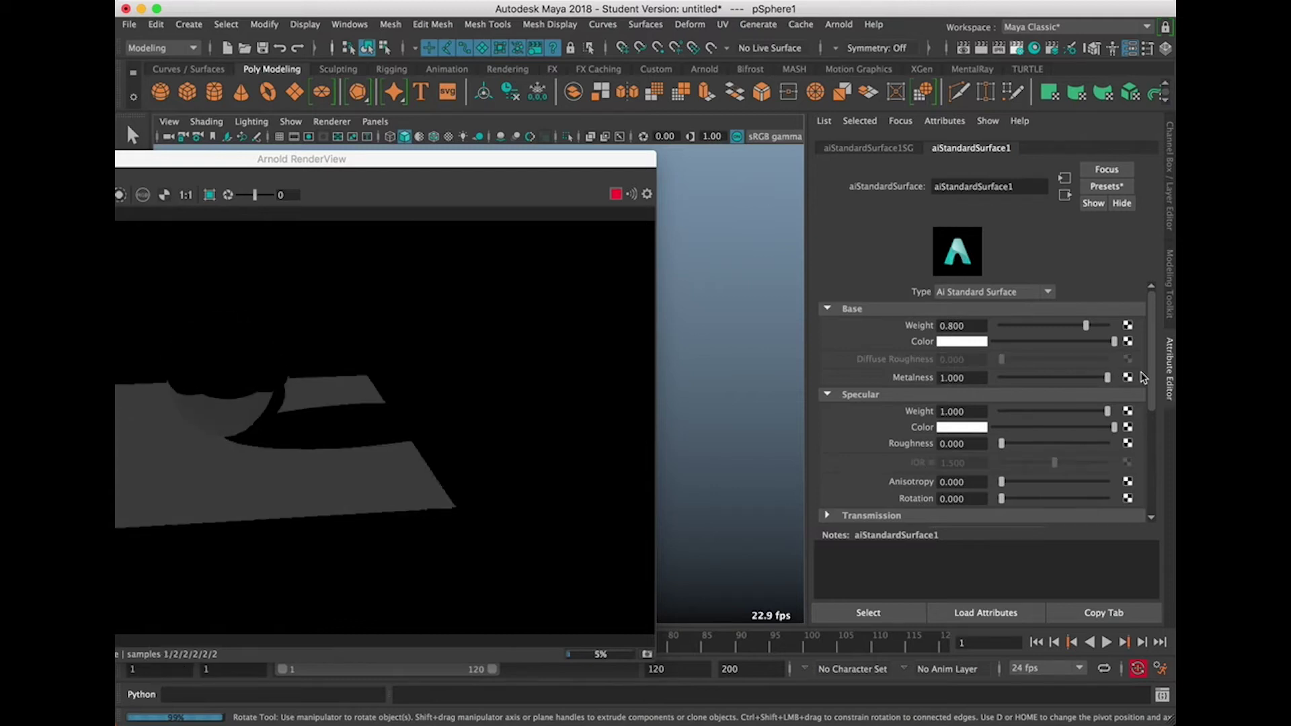
left_click(1059, 378)
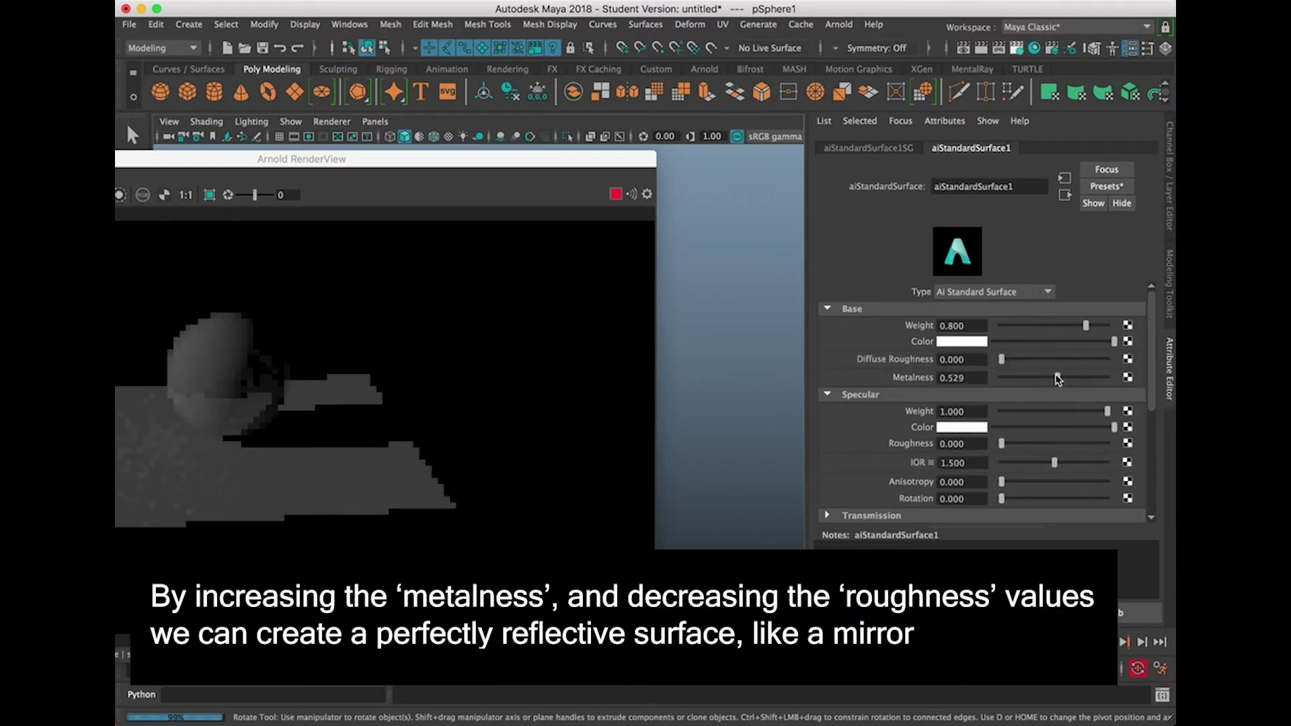
left_click(1053, 444)
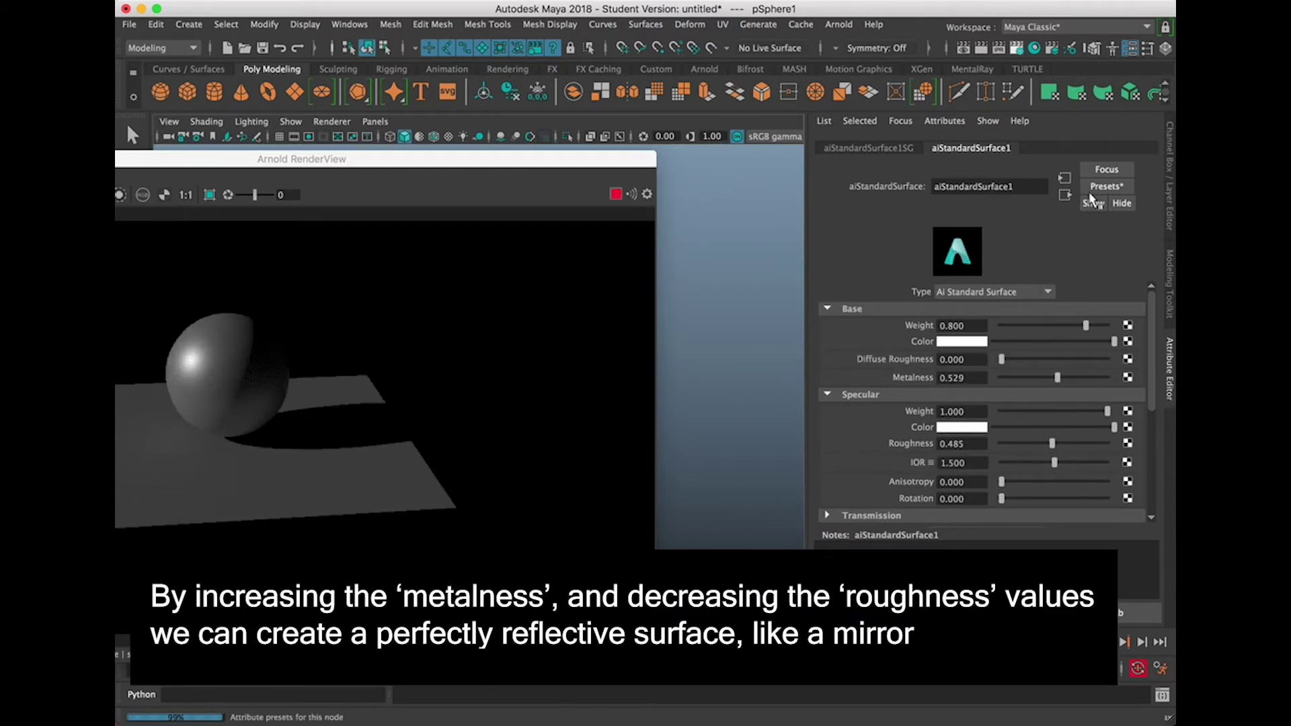
Replace the sphere's material settings with the Chrome preset, keep metalness at 1.000 and raise the specular roughness.
left_click(1090, 195)
mouse_move(1039, 234)
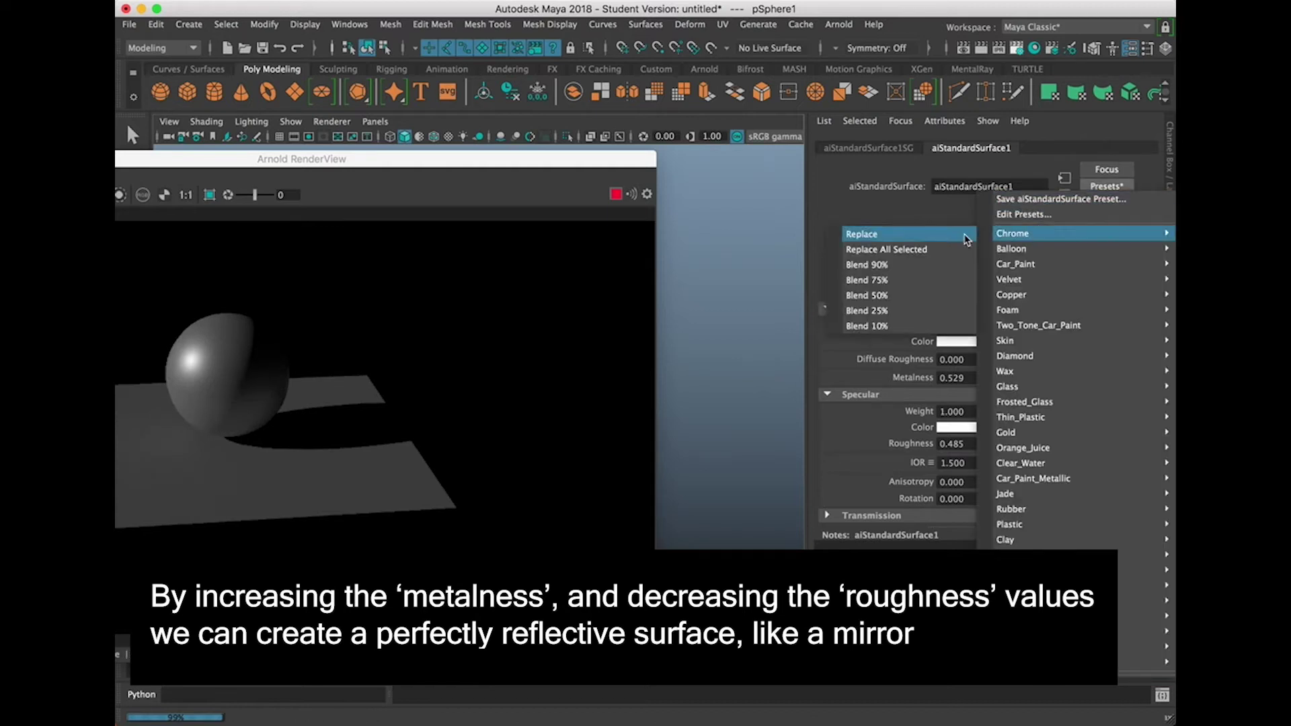
left_click(966, 239)
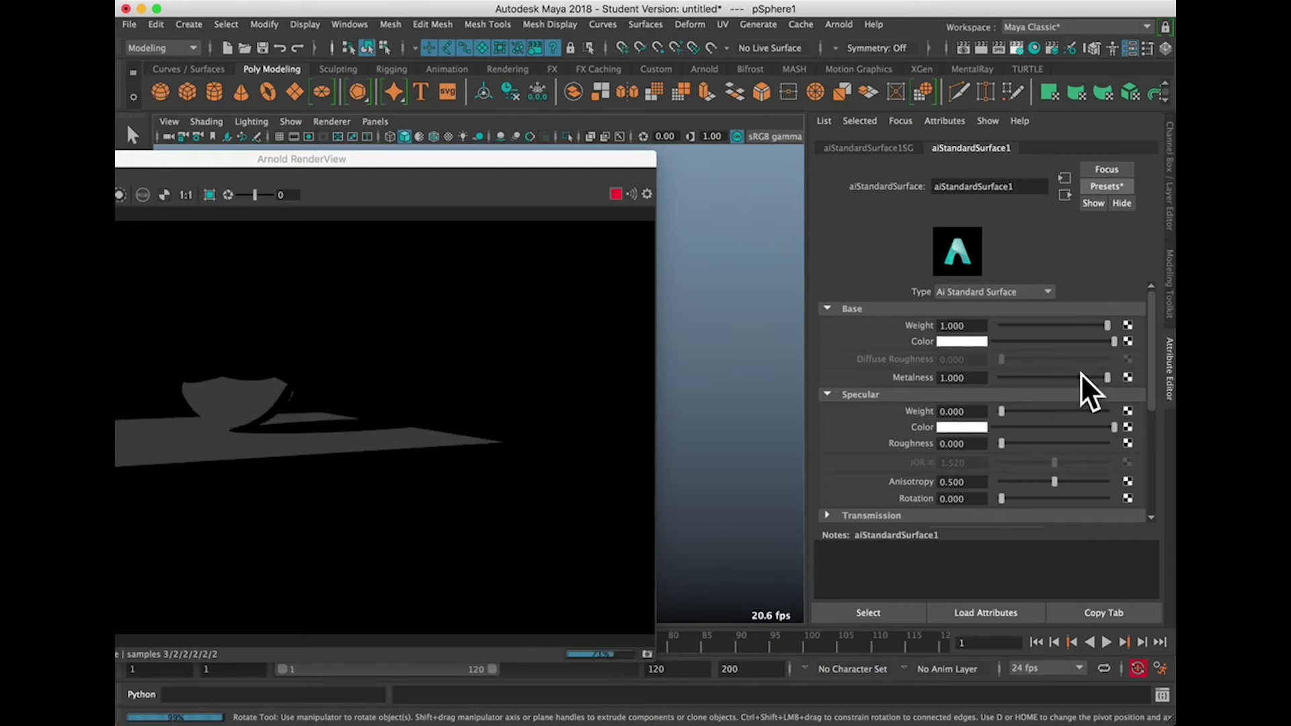
left_click_drag(1082, 377, 1108, 377)
left_click_drag(1001, 443, 1057, 446)
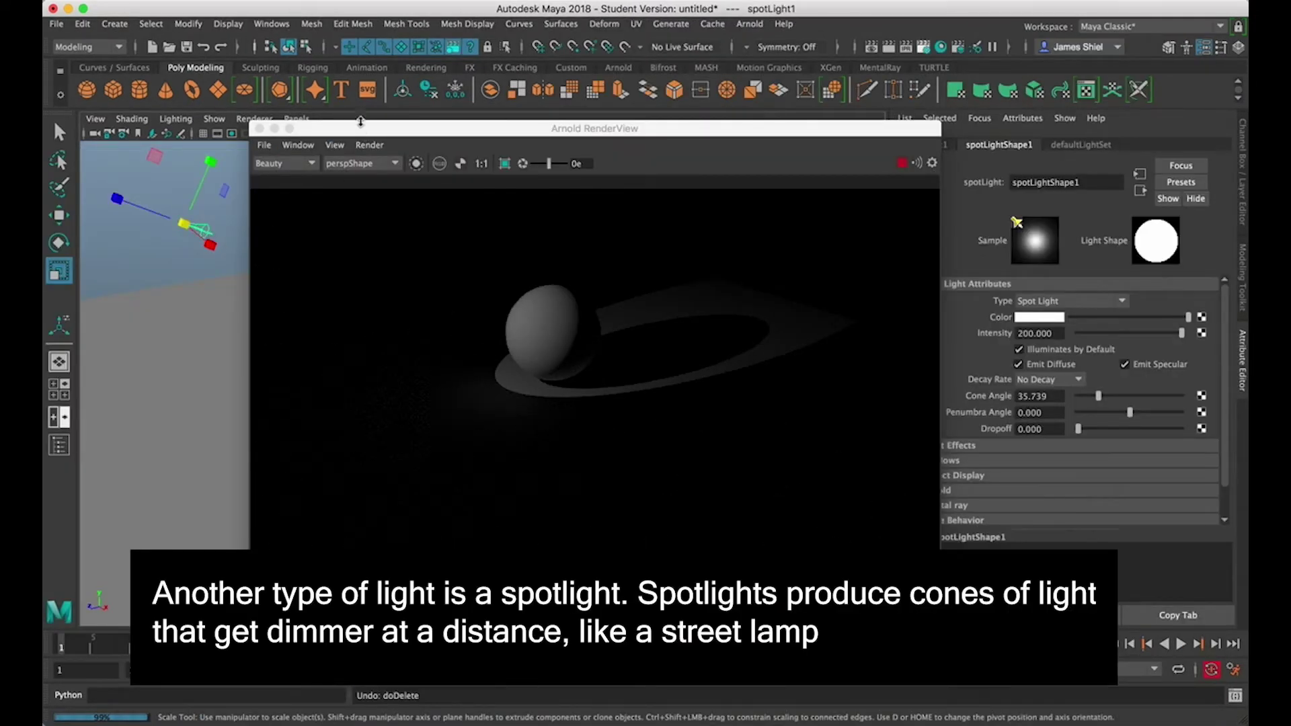
Set the spotlight's intensity to 186.765, its cone angle to 46.326 and its penumbra angle to 8.676.
left_click_drag(368, 124, 724, 136)
key("f")
middle_click_drag(365, 484, 207, 390, "alt")
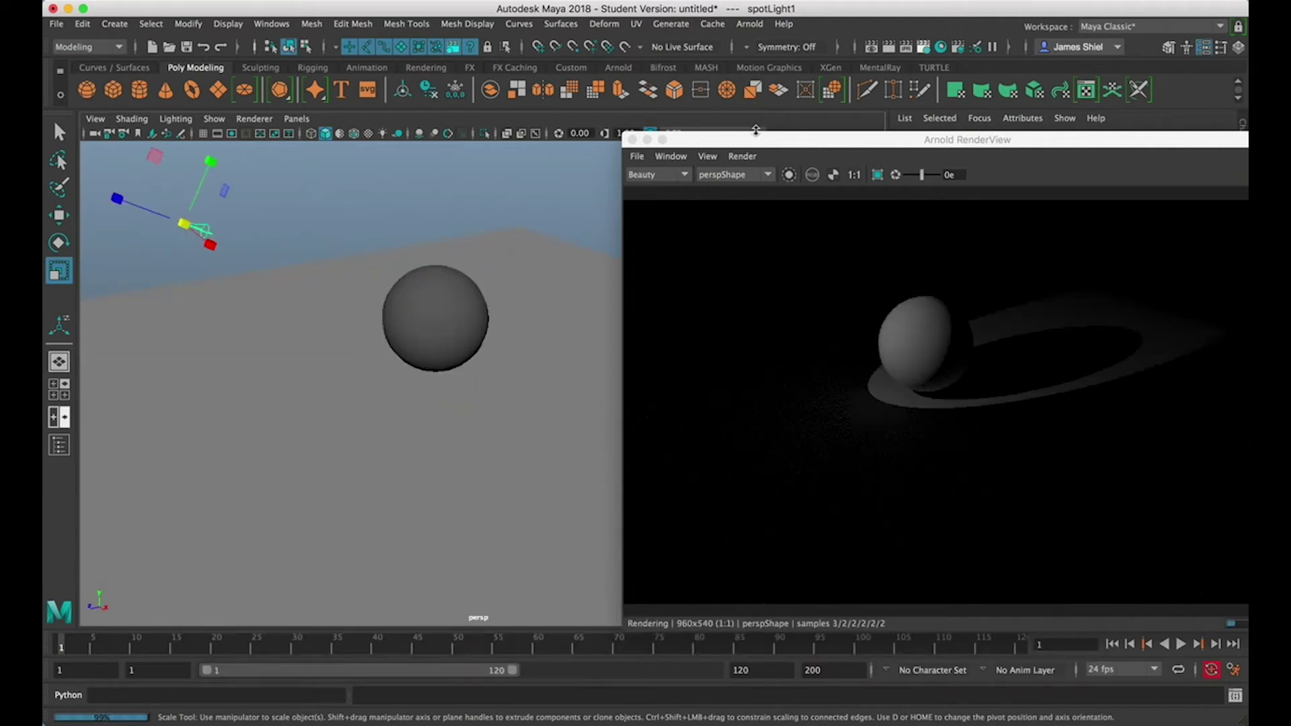
left_click_drag(756, 130, 509, 144)
left_click_drag(756, 135, 618, 141)
left_click_drag(1181, 333, 1174, 332)
left_click_drag(1112, 398, 1175, 427)
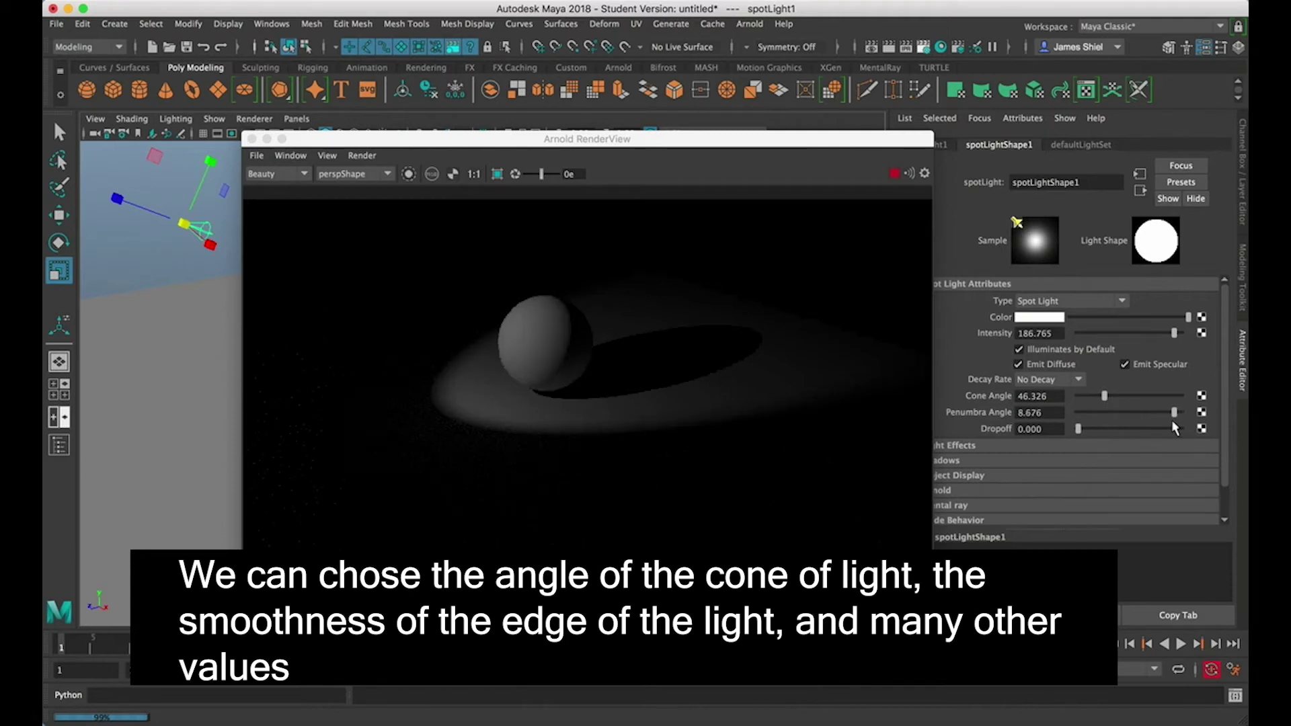
Set the spotlight's penumbra angle to -1.912 and its Arnold radius to 0.000.
left_click_drag(1155, 421, 1078, 431)
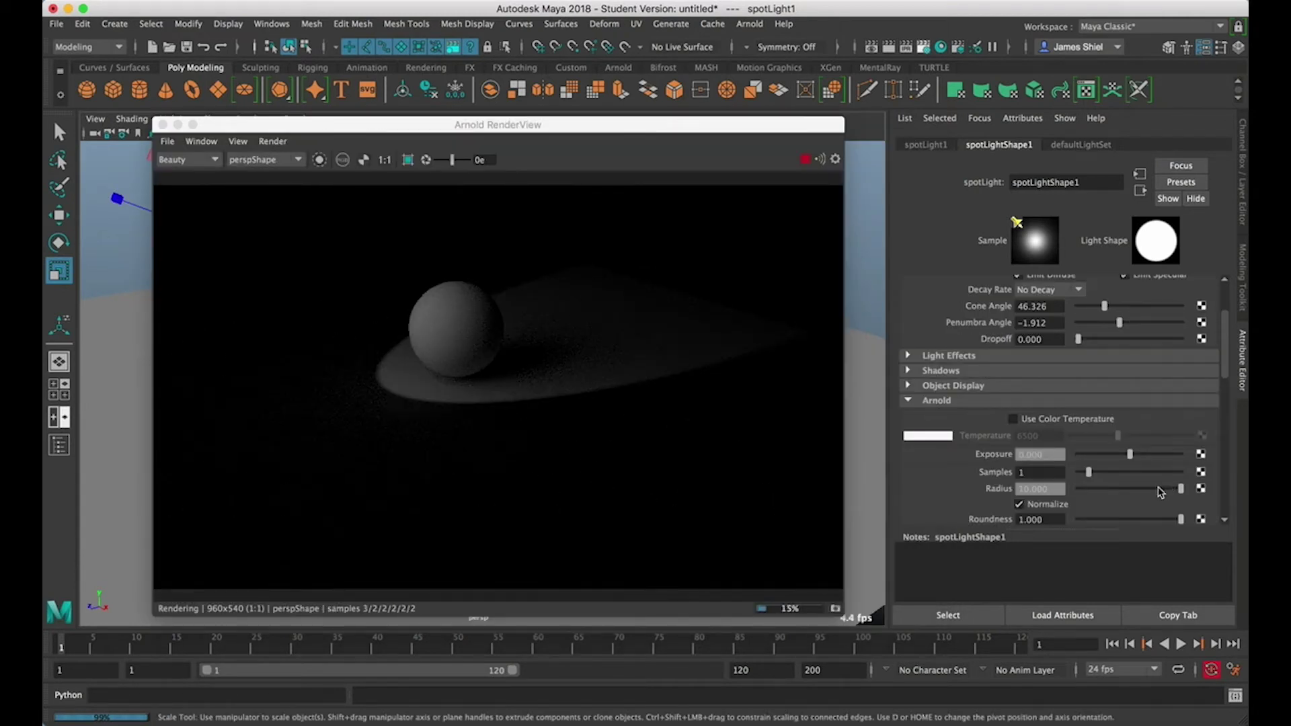
left_click_drag(1161, 493, 921, 482)
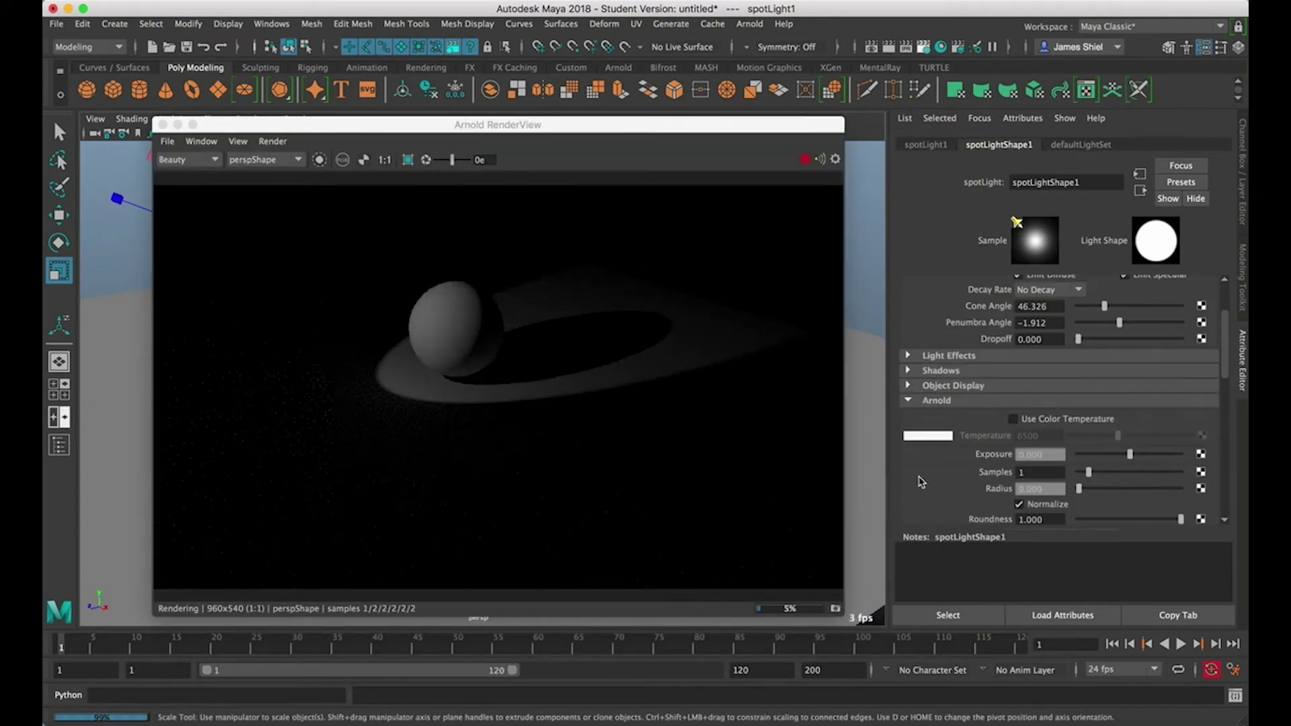
scroll(1021, 509, "down", 5)
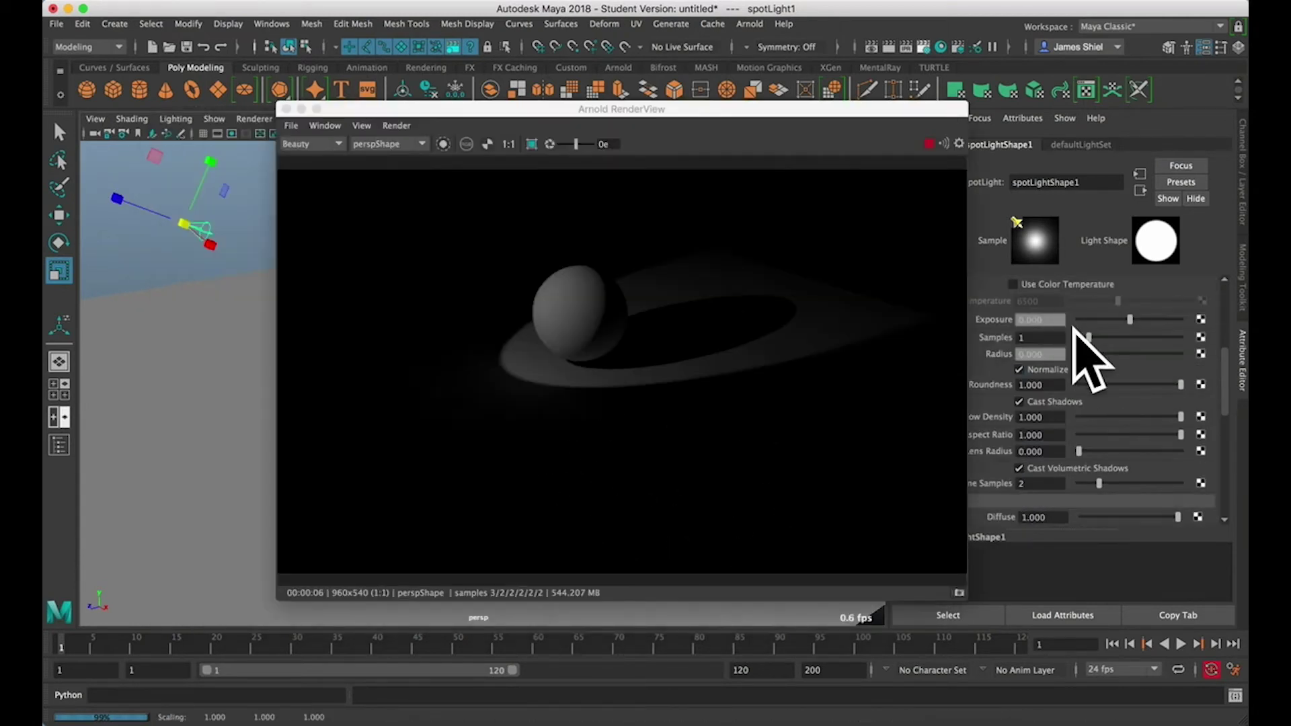
Change the spotlight's type to Point Light.
scroll(1075, 342, "up", 5)
left_click(1069, 301)
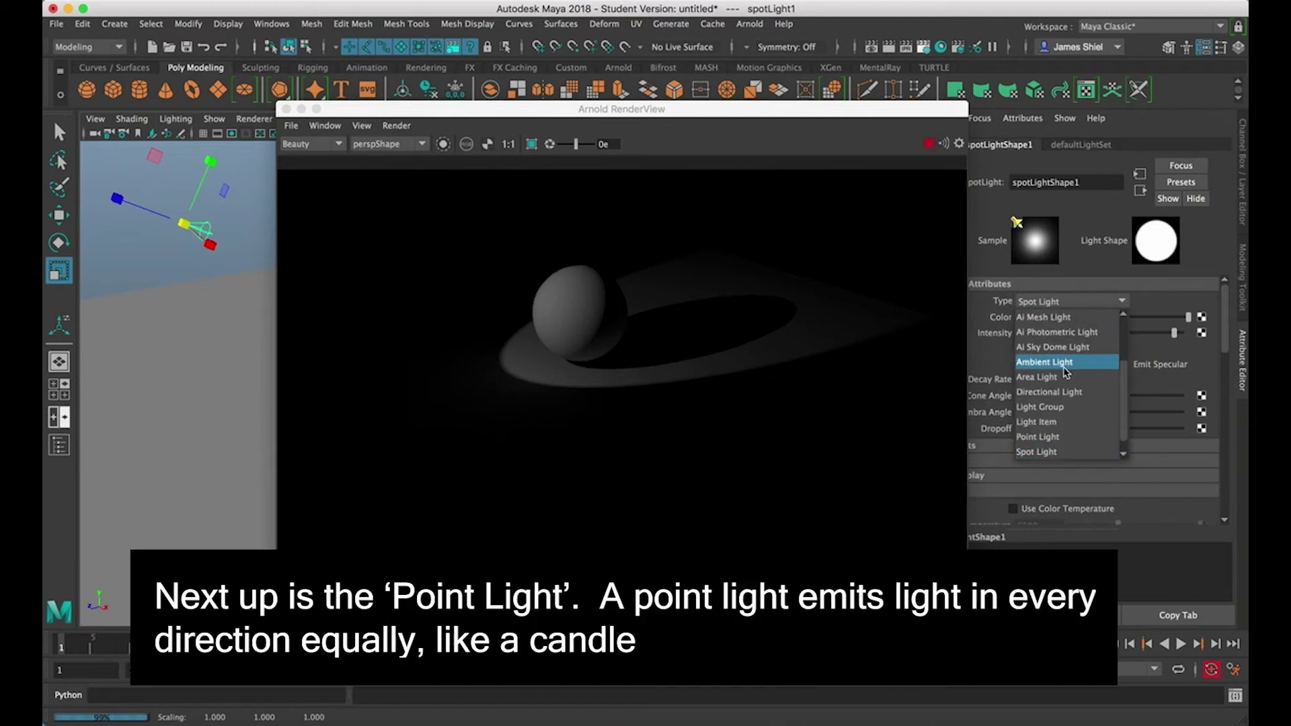
left_click(1049, 436)
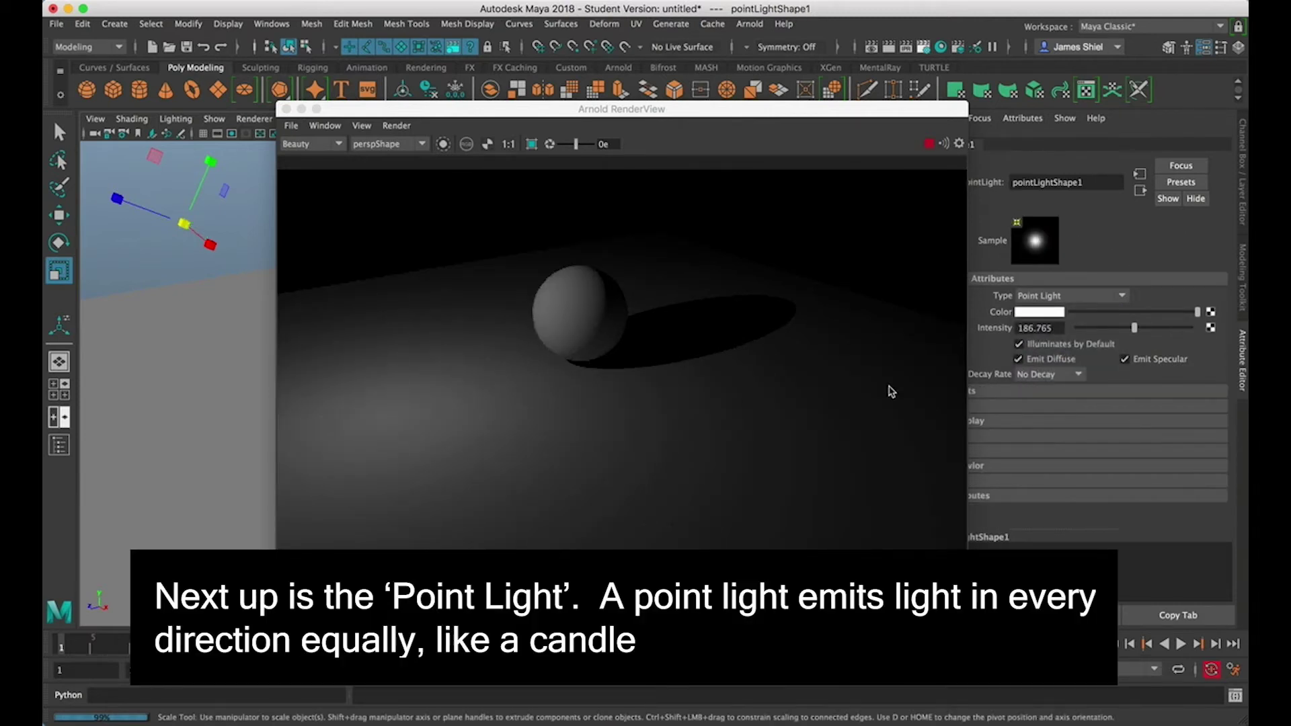
Move the point light down closer to the plane and raise its intensity slightly.
left_click_drag(222, 288, 172, 263, "alt")
middle_click_drag(172, 263, 130, 291, "alt")
key("w")
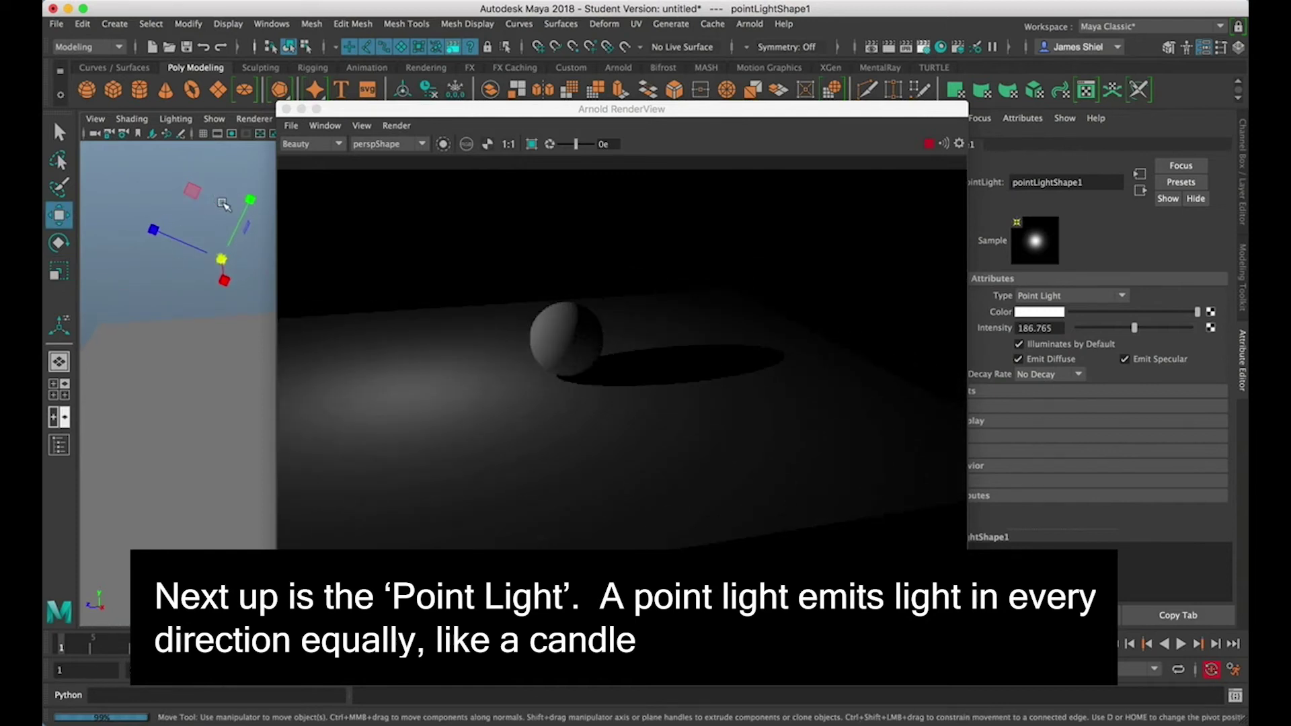
left_click_drag(250, 201, 206, 232)
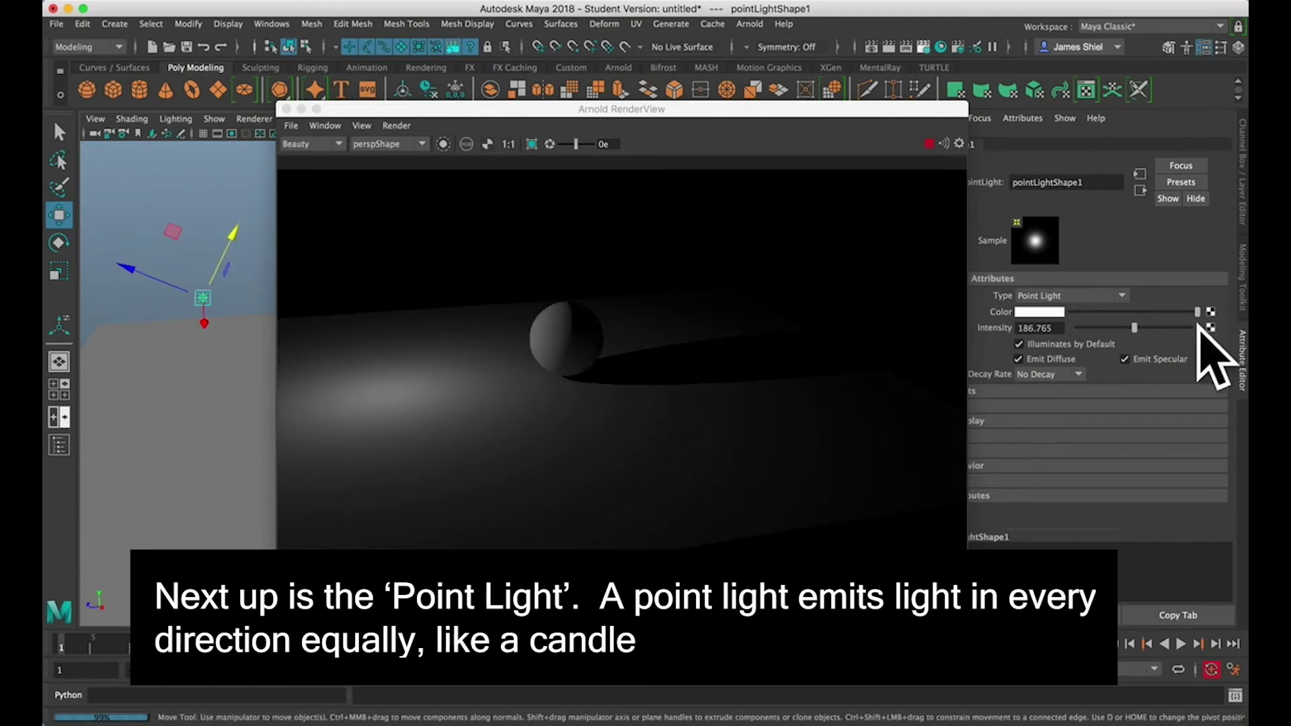
mouse_move(1134, 328)
left_mouse_down()
mouse_move(1122, 330)
mouse_move(1141, 333)
left_mouse_up()
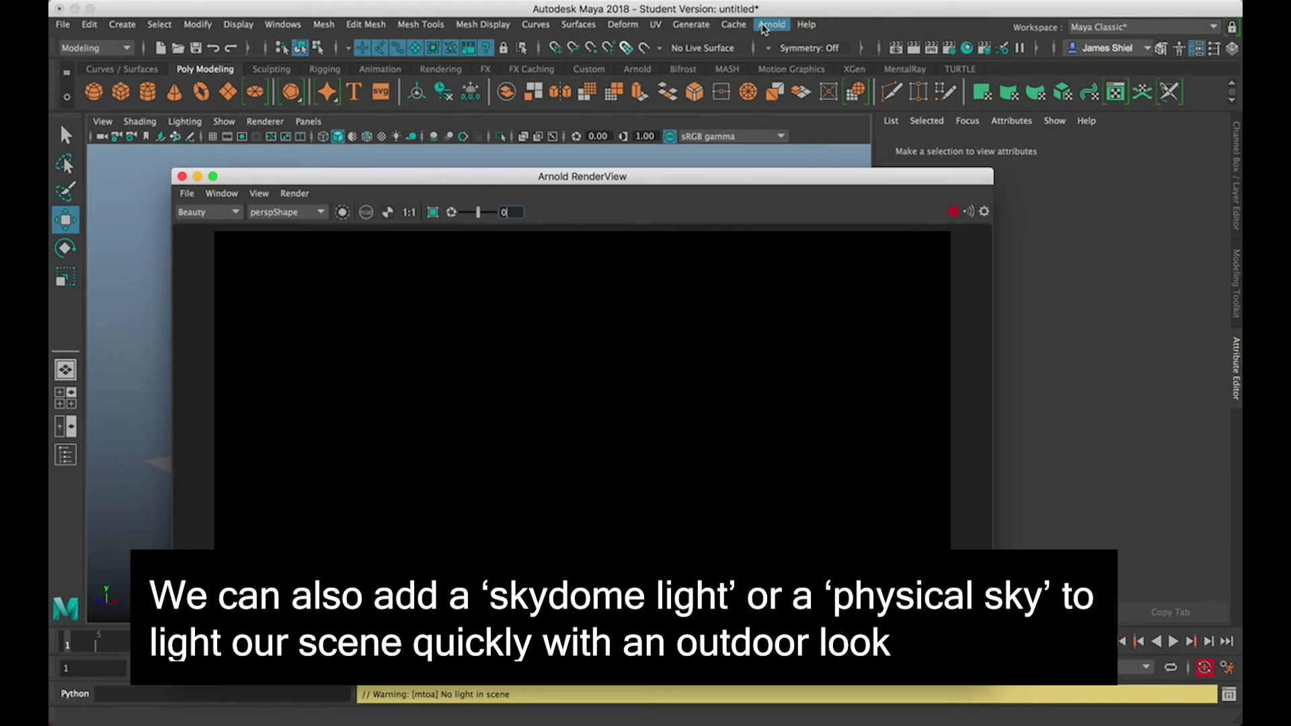
Add an Arnold Skydome Light to the scene and view its render from another angle.
left_click(750, 24)
mouse_move(783, 104)
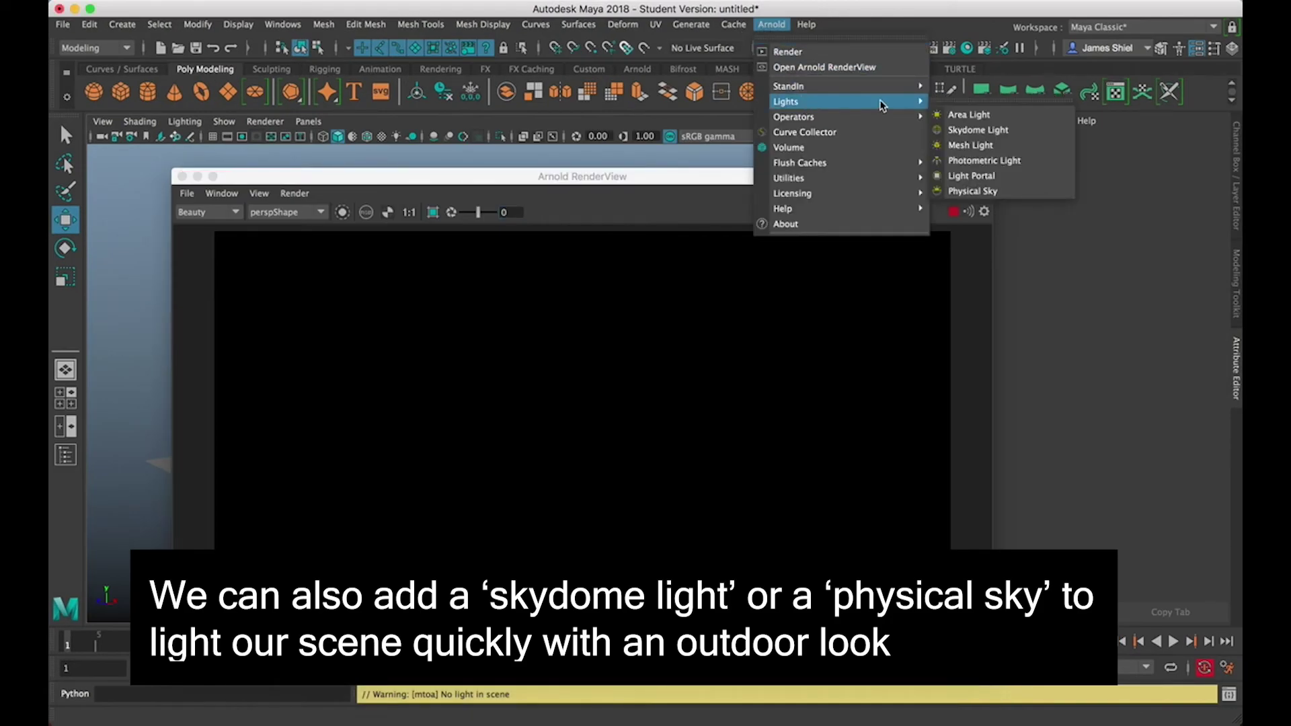
left_click(981, 130)
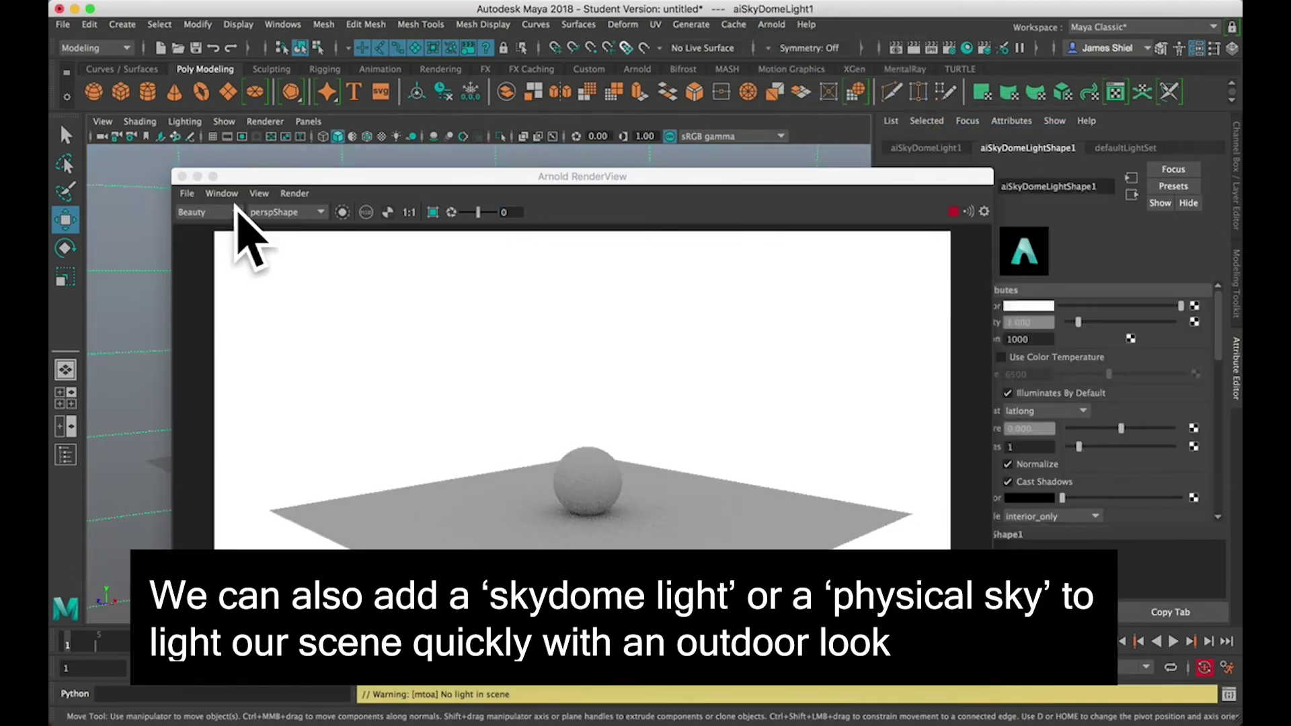
left_click_drag(136, 337, 169, 339, "alt")
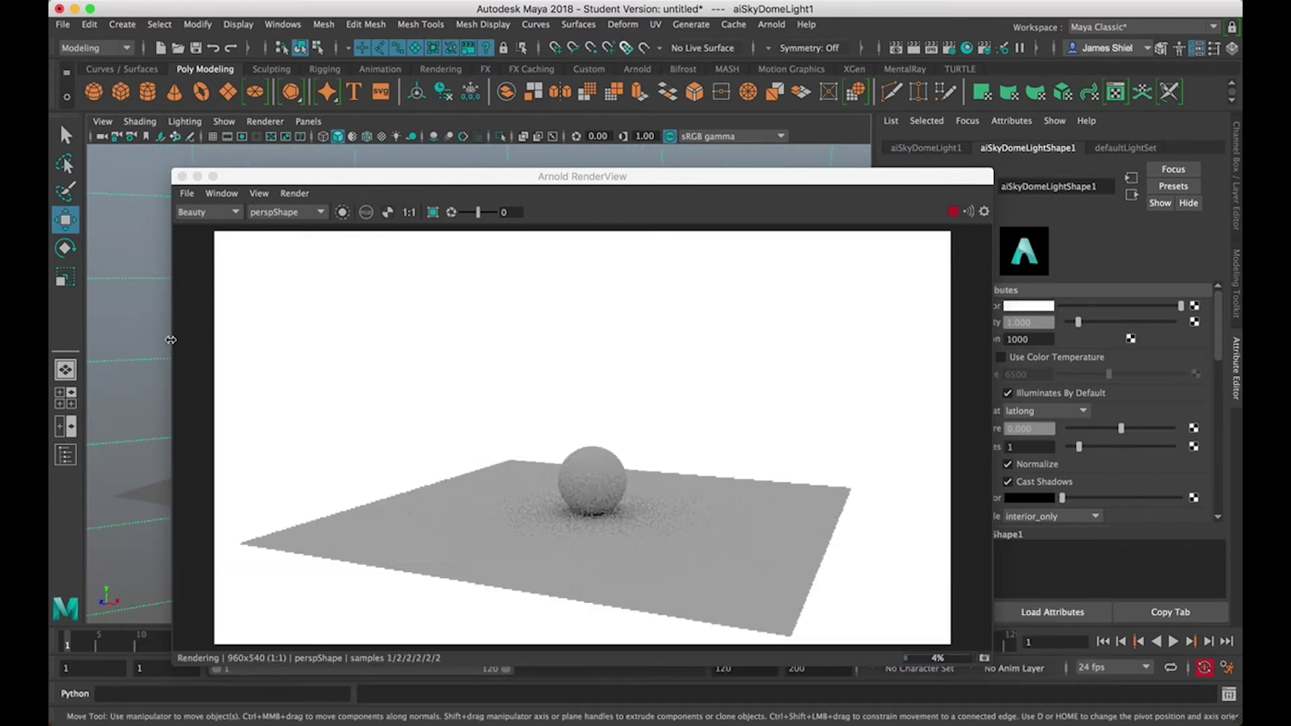
Replace the skydome light with an Arnold Physical Sky and view the live render from below the plane, facing the sun.
key("Delete")
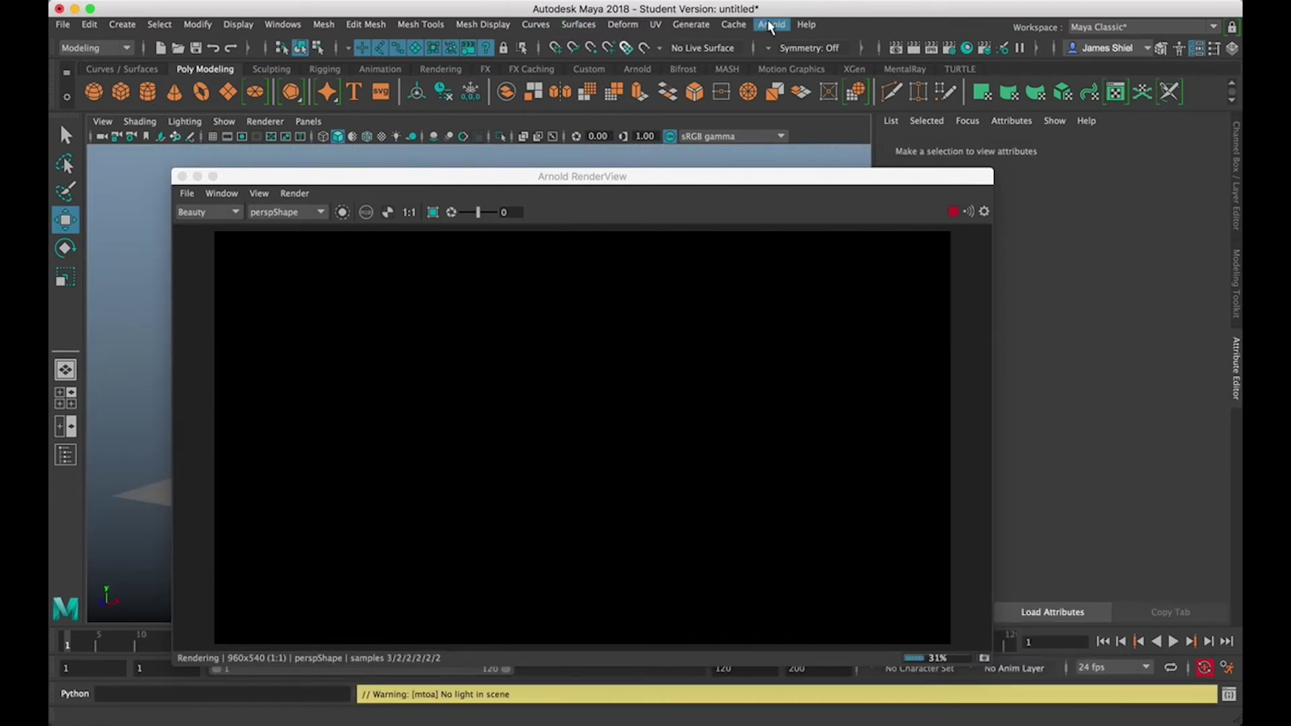
left_click(771, 26)
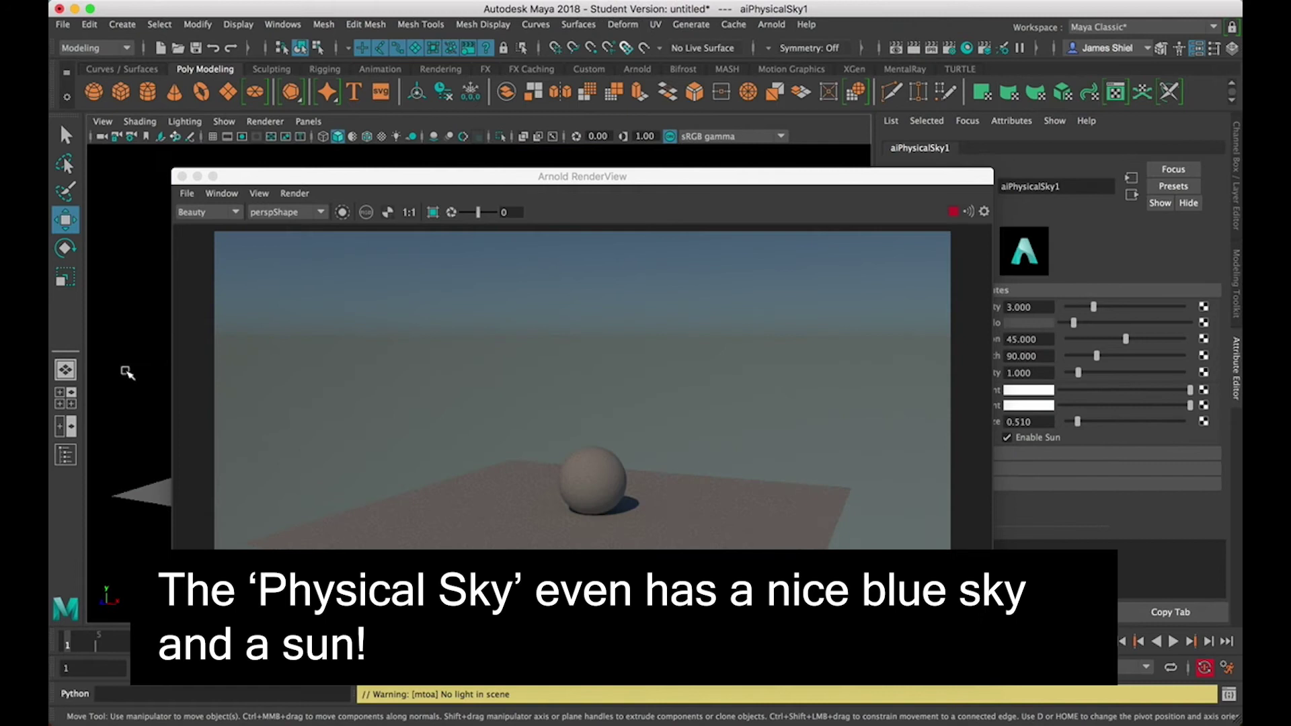
left_click_drag(127, 373, 395, 340, "alt")
middle_click_drag(142, 285, 125, 415, "alt")
left_click_drag(128, 417, 205, 398, "alt")
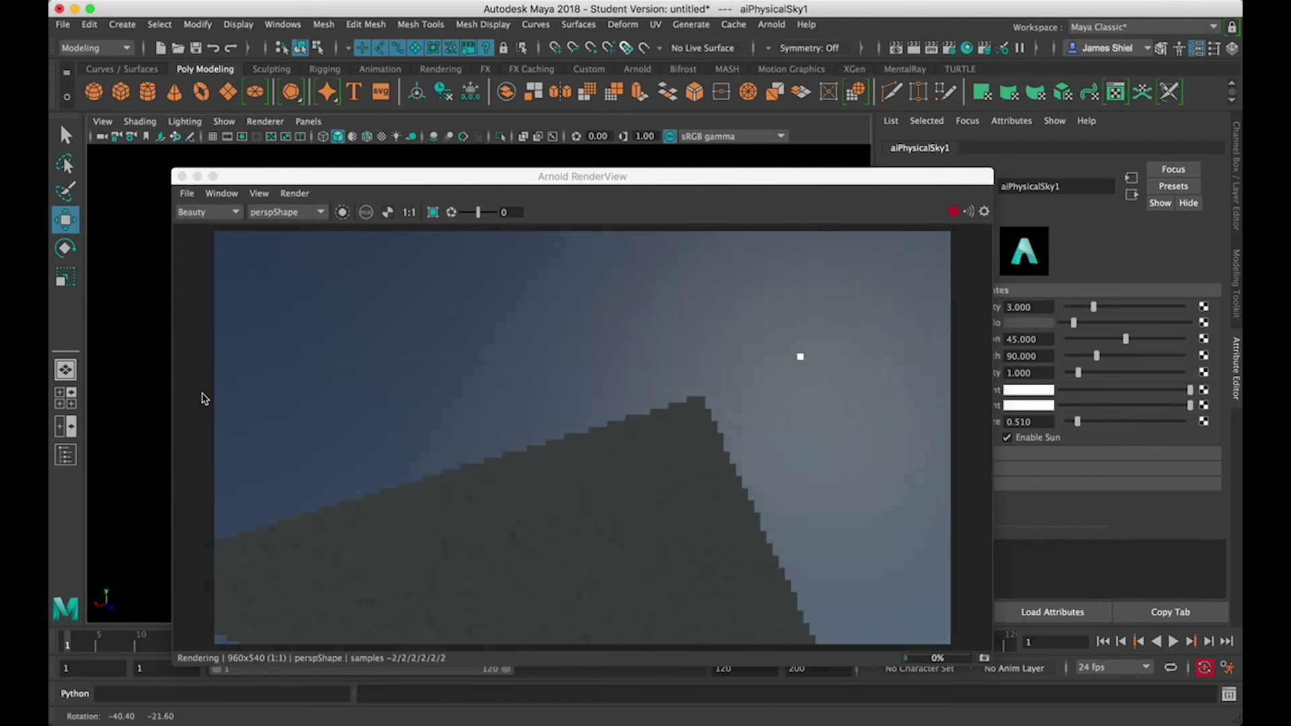
right_click_drag(205, 399, 118, 327, "alt")
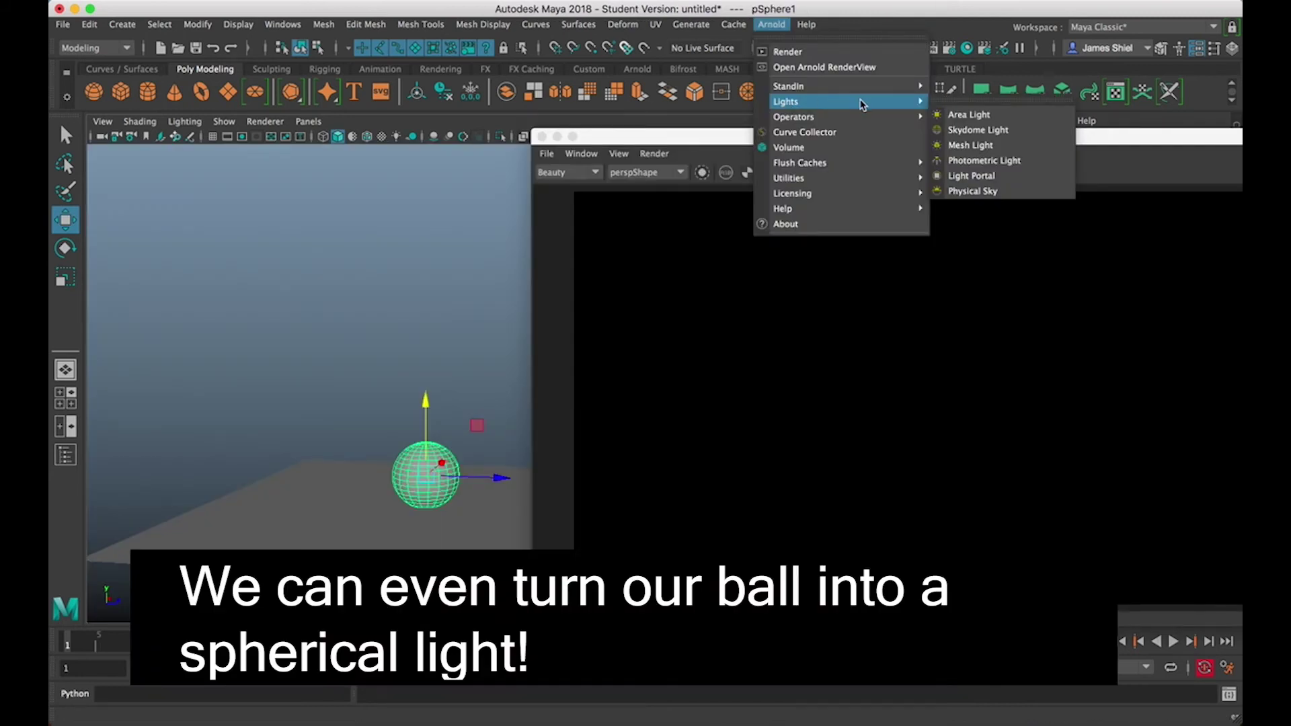
Turn the ball into an Arnold Mesh Light and view its glow on the plane from another angle.
left_click(965, 146)
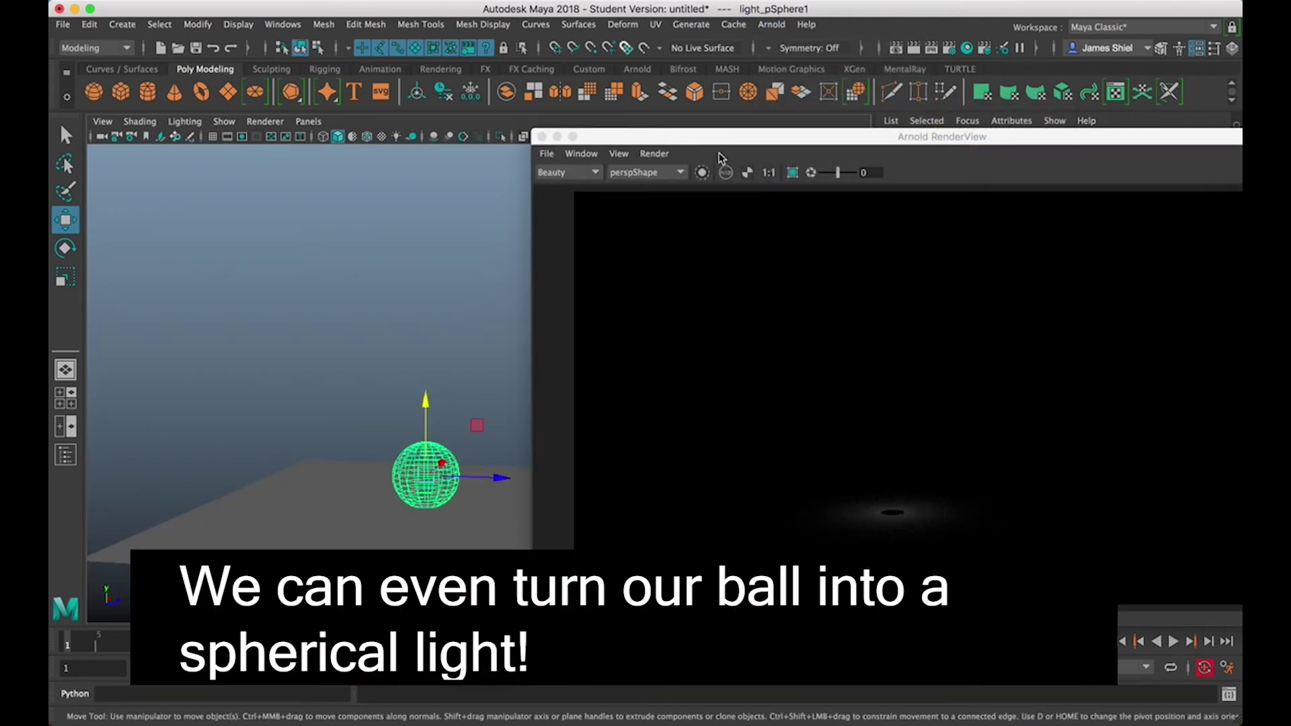
left_click(341, 487)
left_click_drag(346, 482, 201, 435, "alt")
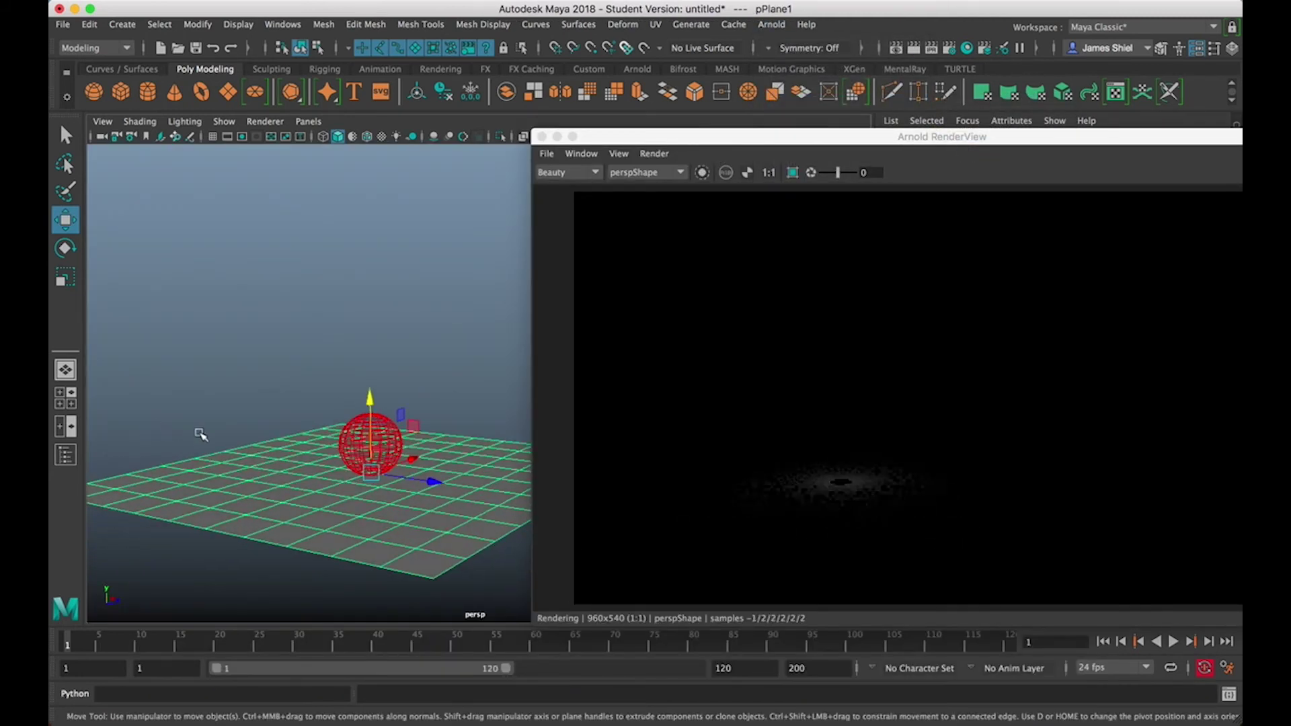
left_click(390, 429)
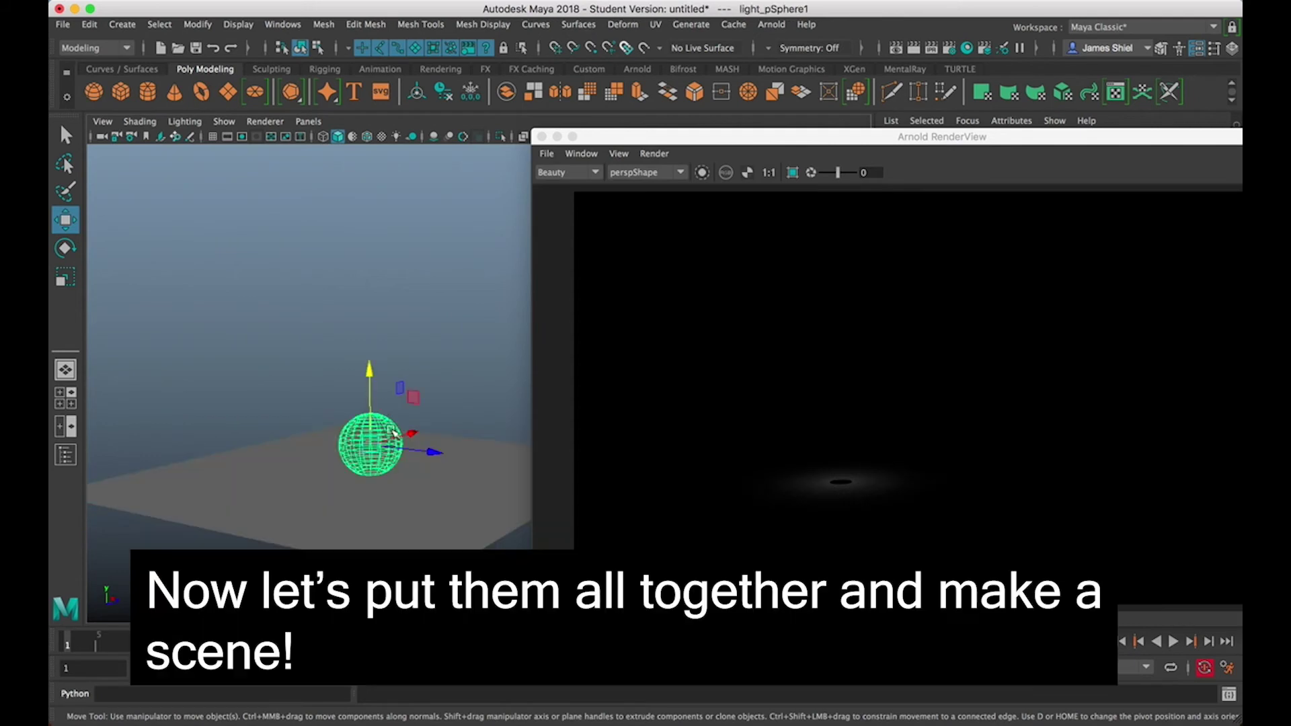
mouse_move(409, 431)
left_mouse_down()
mouse_move(345, 451)
mouse_move(421, 429)
left_mouse_up()
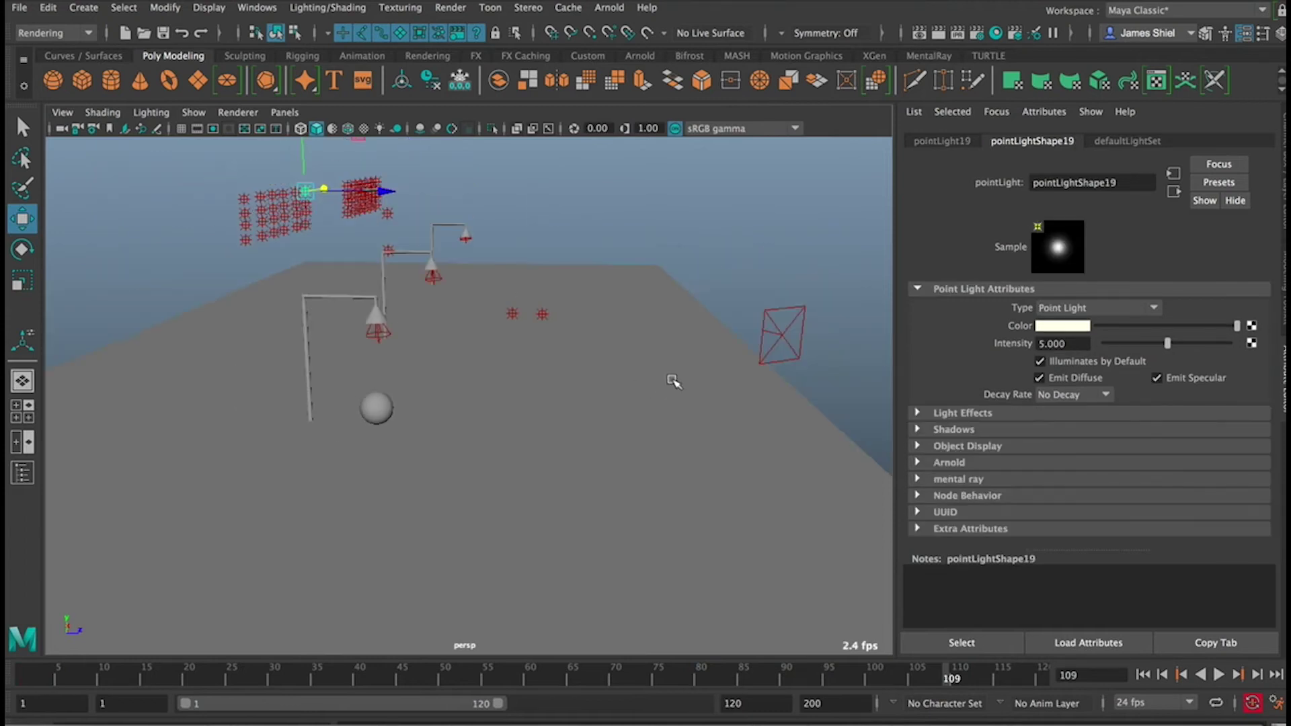
Select the street scene's area light, frame the street lamps and ball, and start a live Arnold render.
left_click(768, 338)
left_click(801, 321)
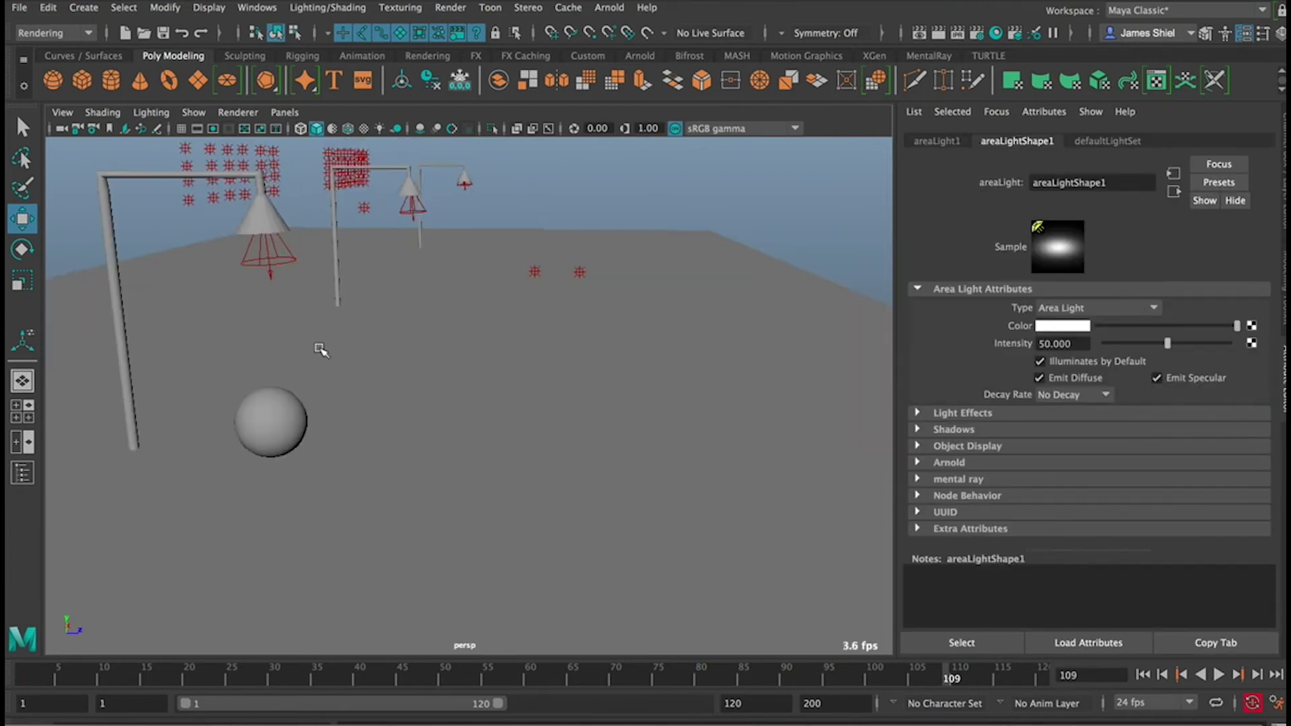
left_click_drag(318, 352, 601, 163, "alt")
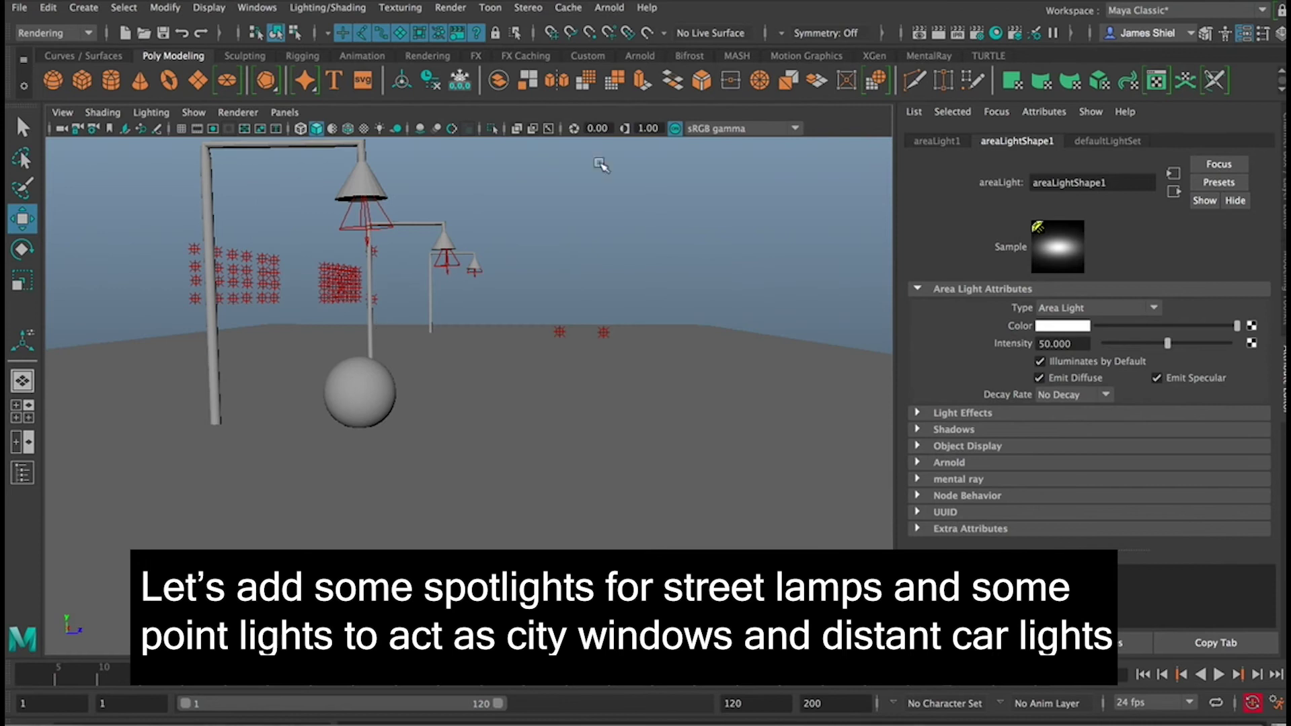
left_click(609, 8)
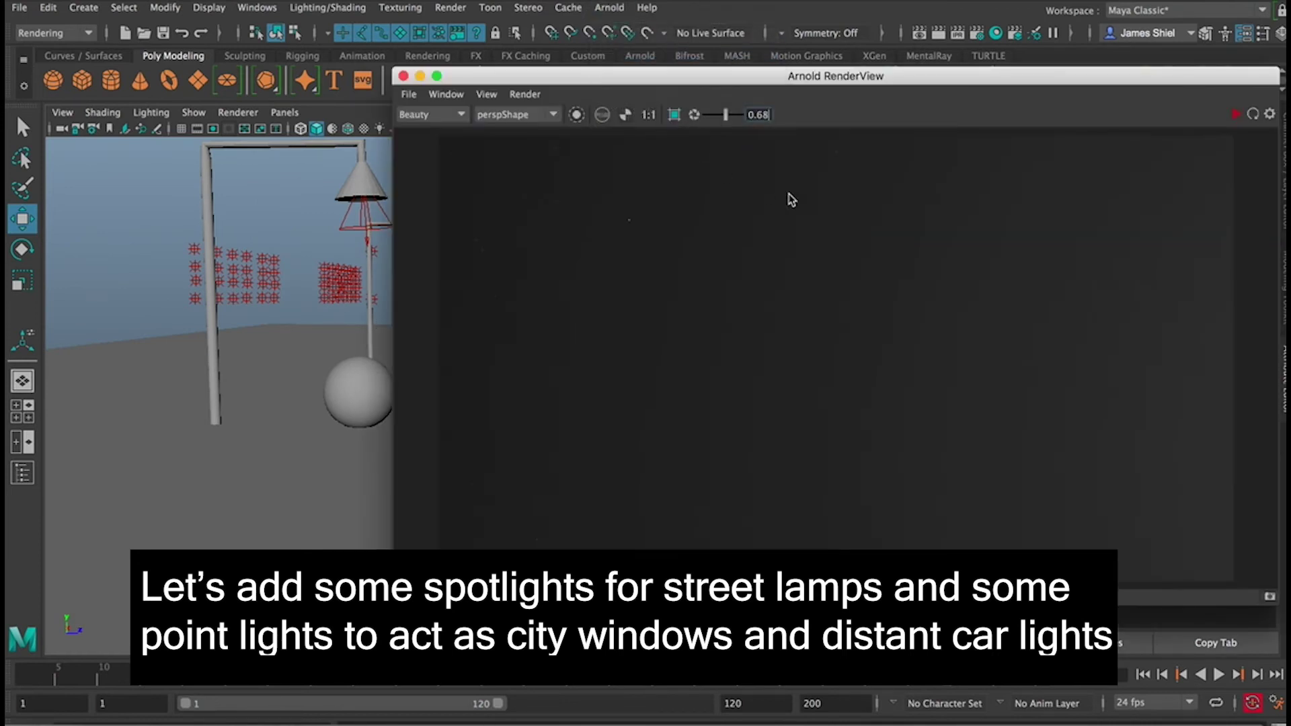
left_click(1236, 114)
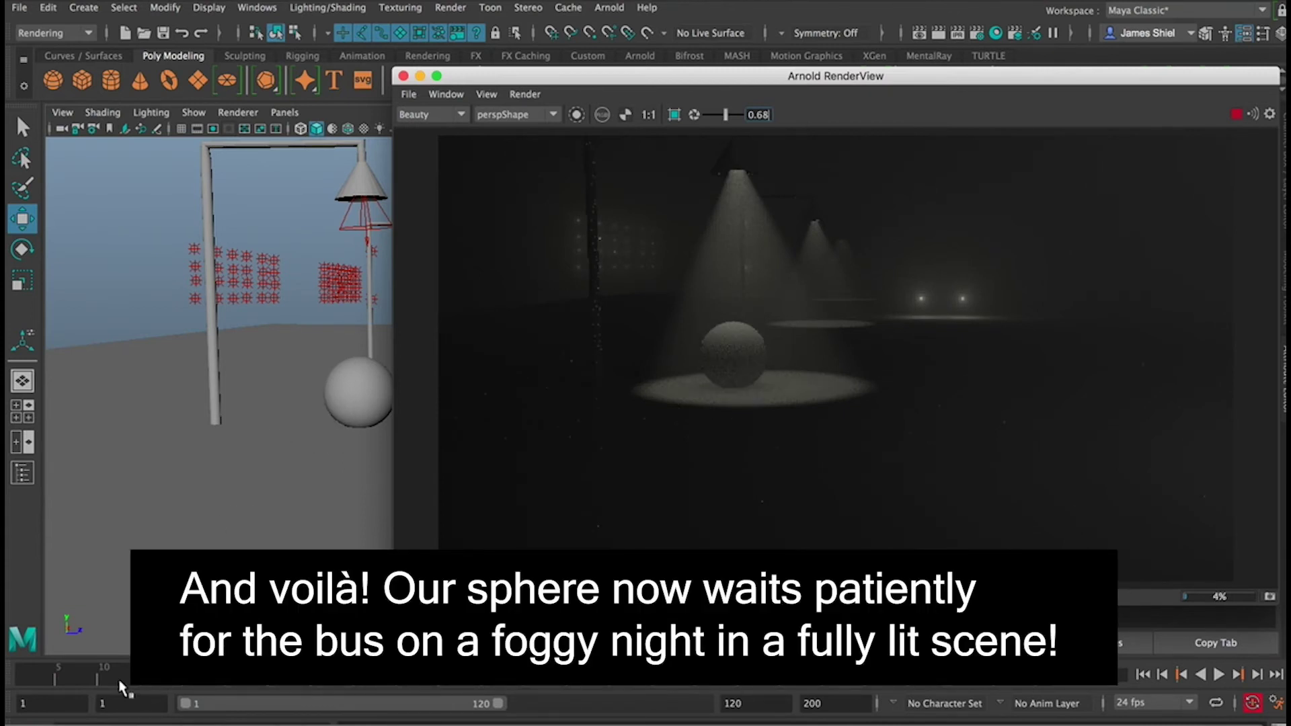
Step through several frames of the street scene's timeline to examine the foggy night lighting in the live render.
left_click(91, 676)
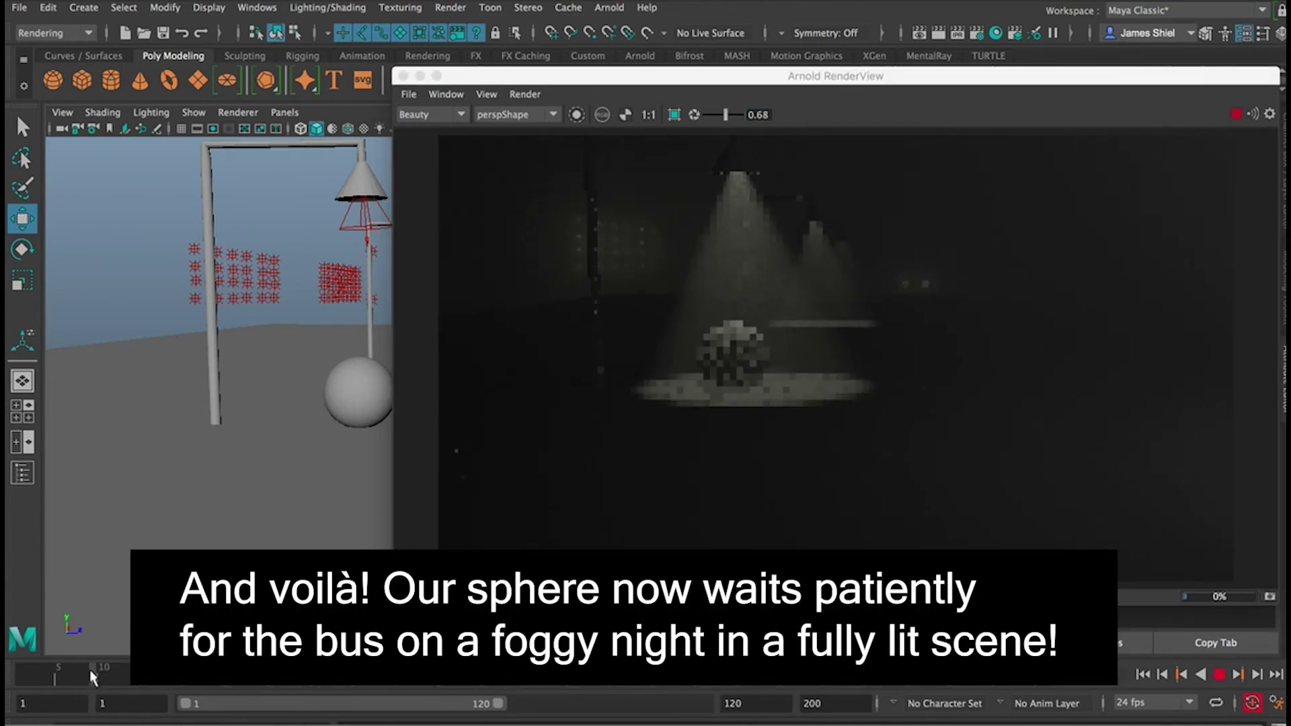
left_click(157, 678)
left_click(276, 678)
left_click(437, 676)
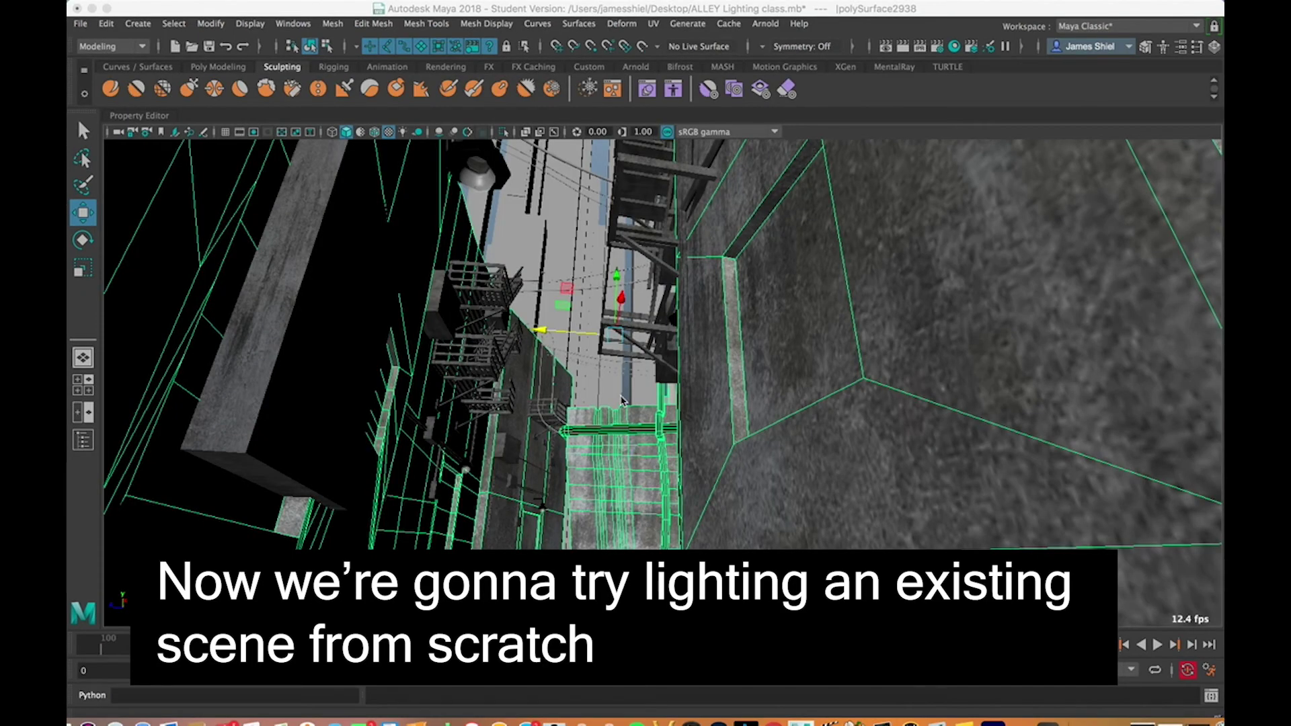
Select the skyscrapers in the alley scene, inspect the layout in the perspective view and return to the camera2 view.
left_click(623, 415)
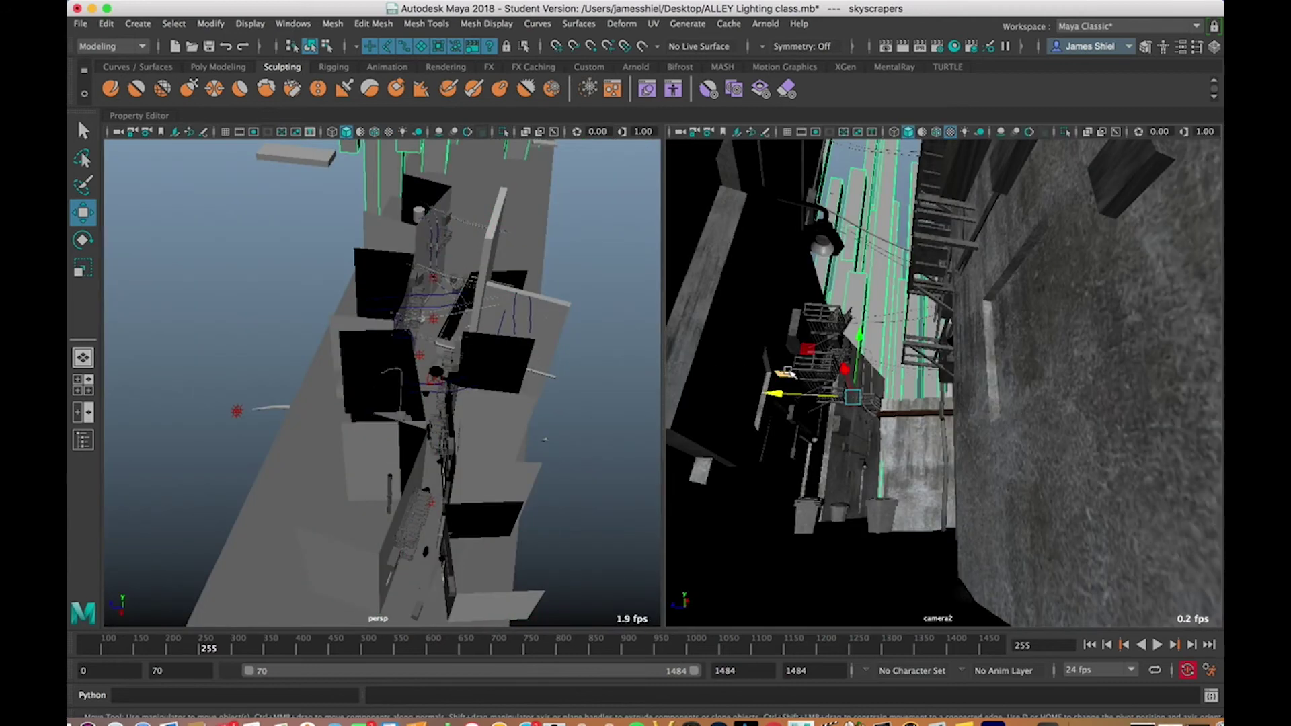
key("space")
left_click_drag(539, 412, 510, 403, "alt")
key("space")
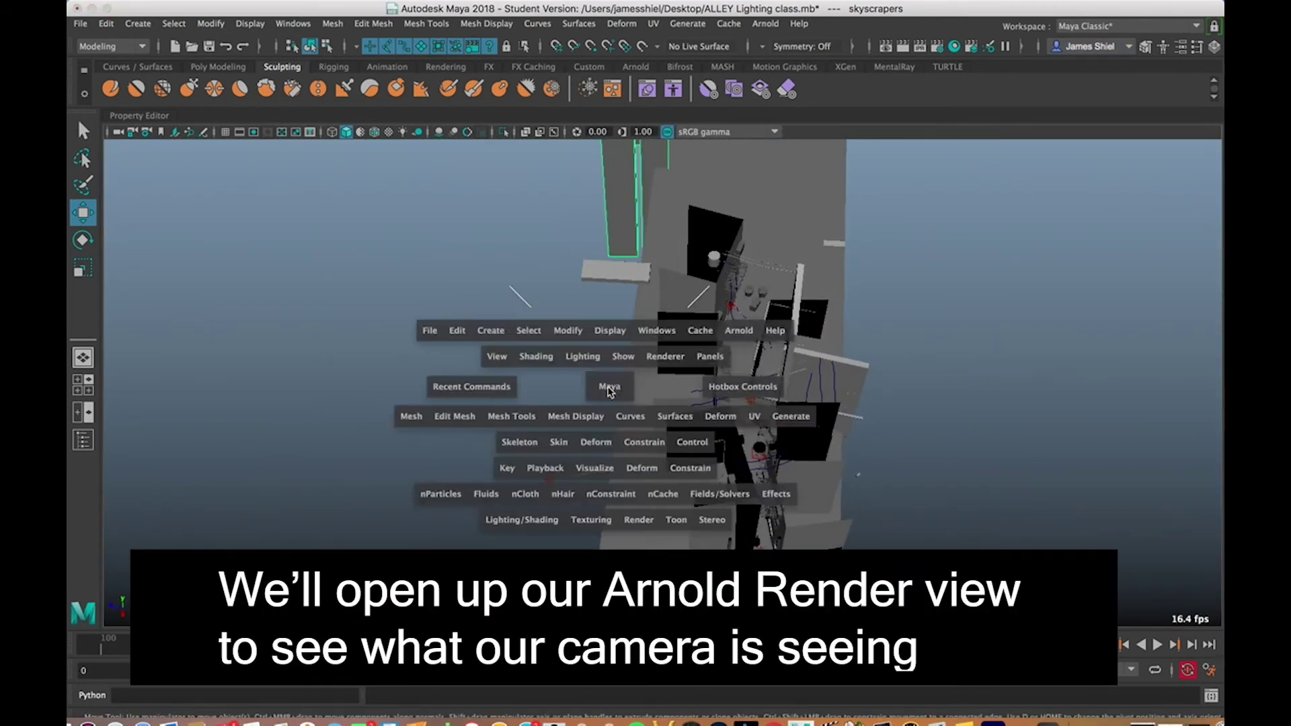
key("space")
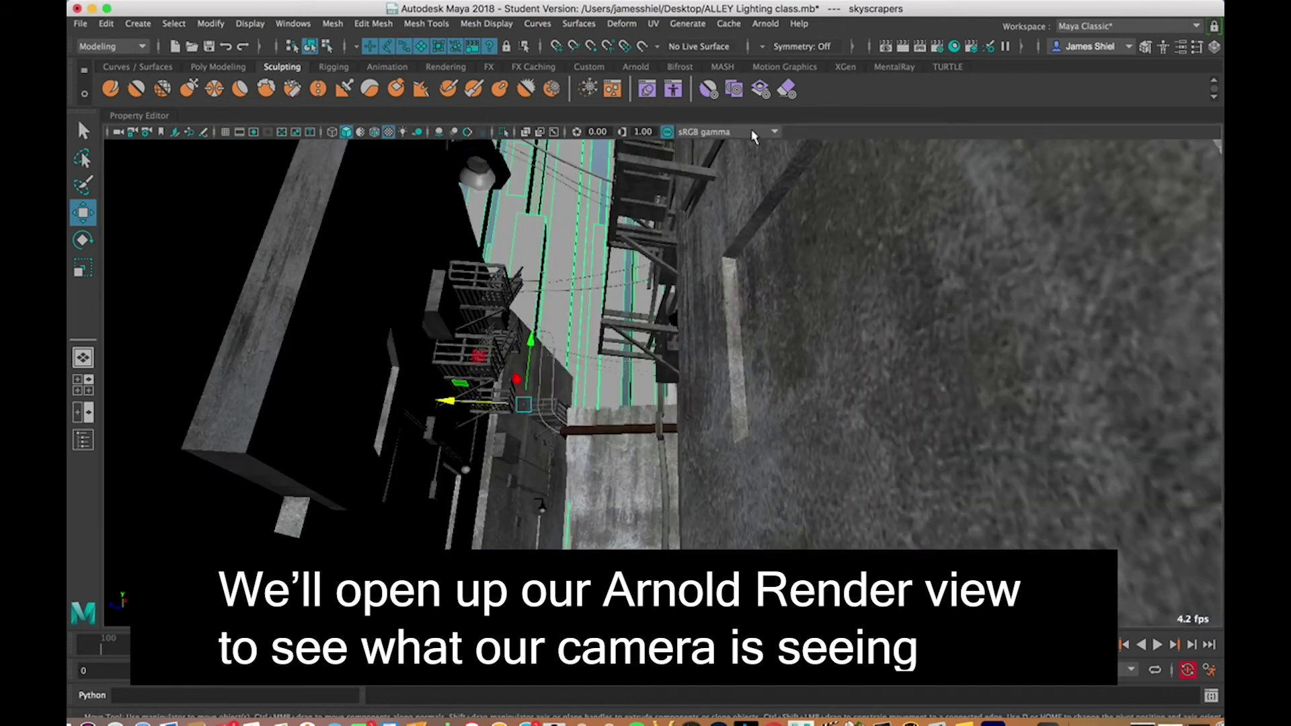
Open the Arnold RenderView, start a live render from camera2 and enlarge the render window to show the whole frame.
left_click(767, 24)
left_click(786, 70)
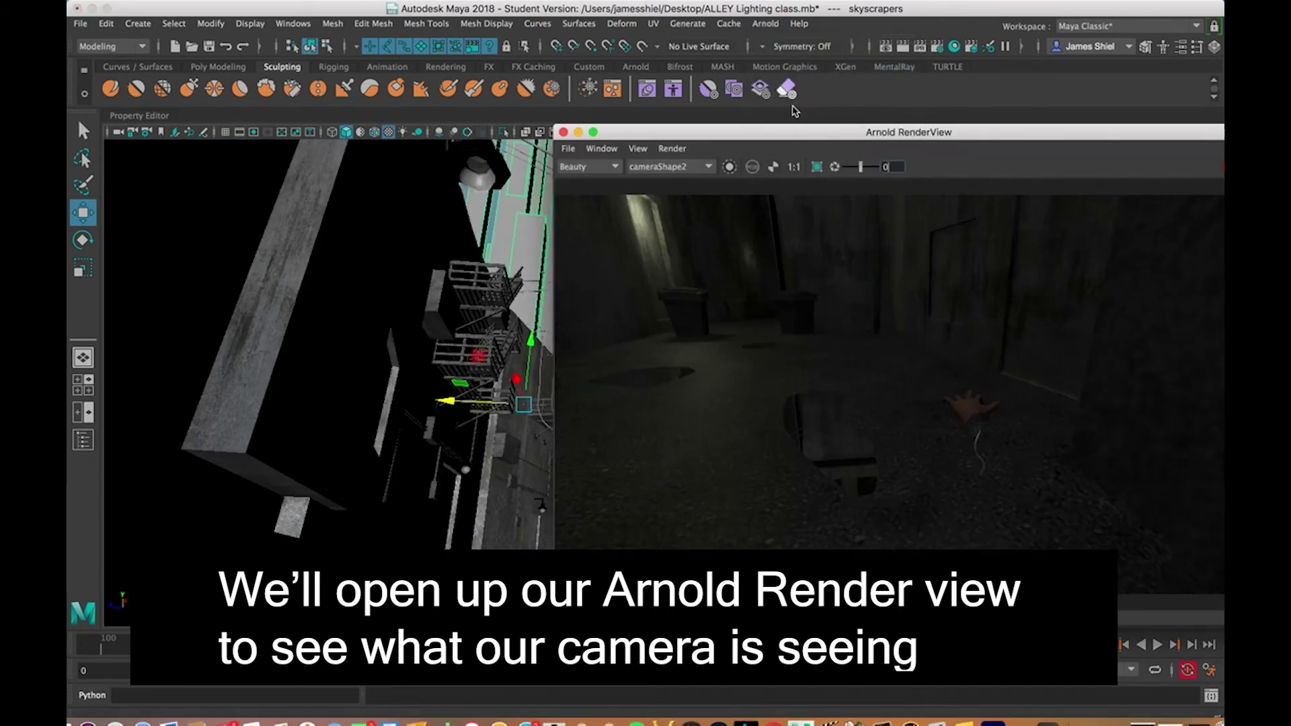
left_click(1058, 165)
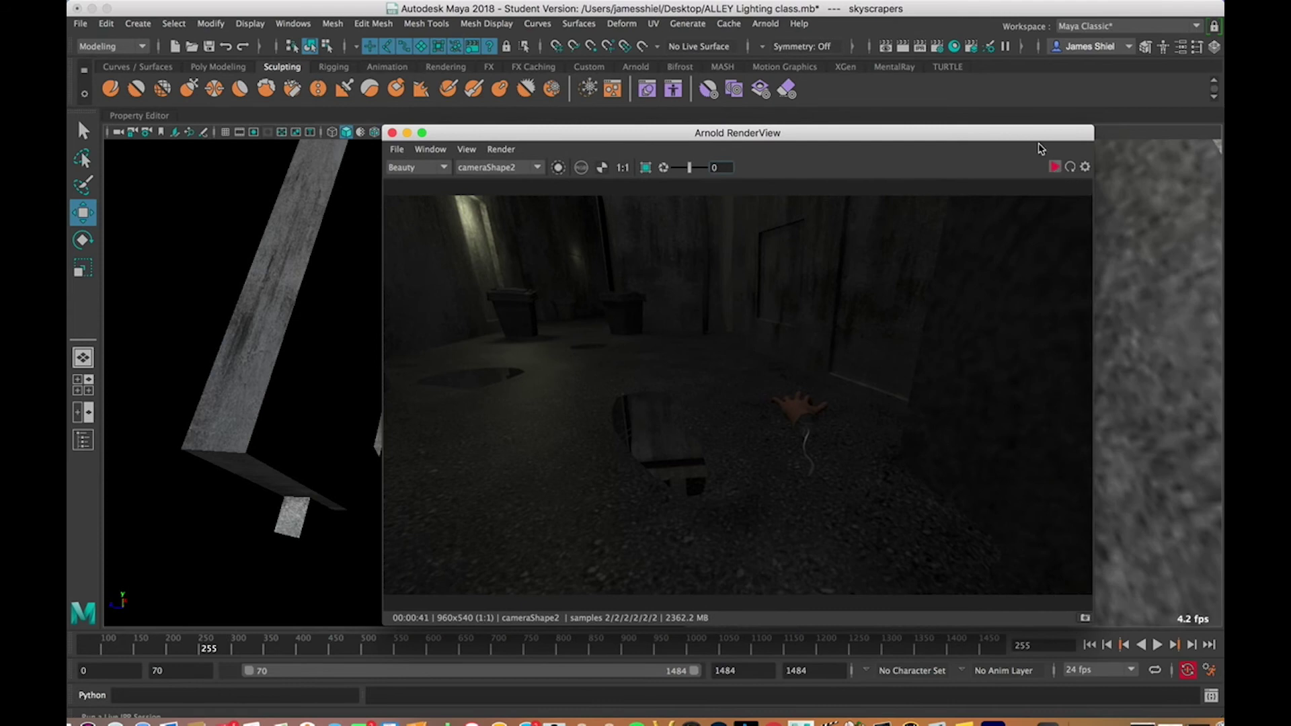
left_click_drag(1031, 133, 1021, 135)
left_click_drag(1076, 628, 1151, 654)
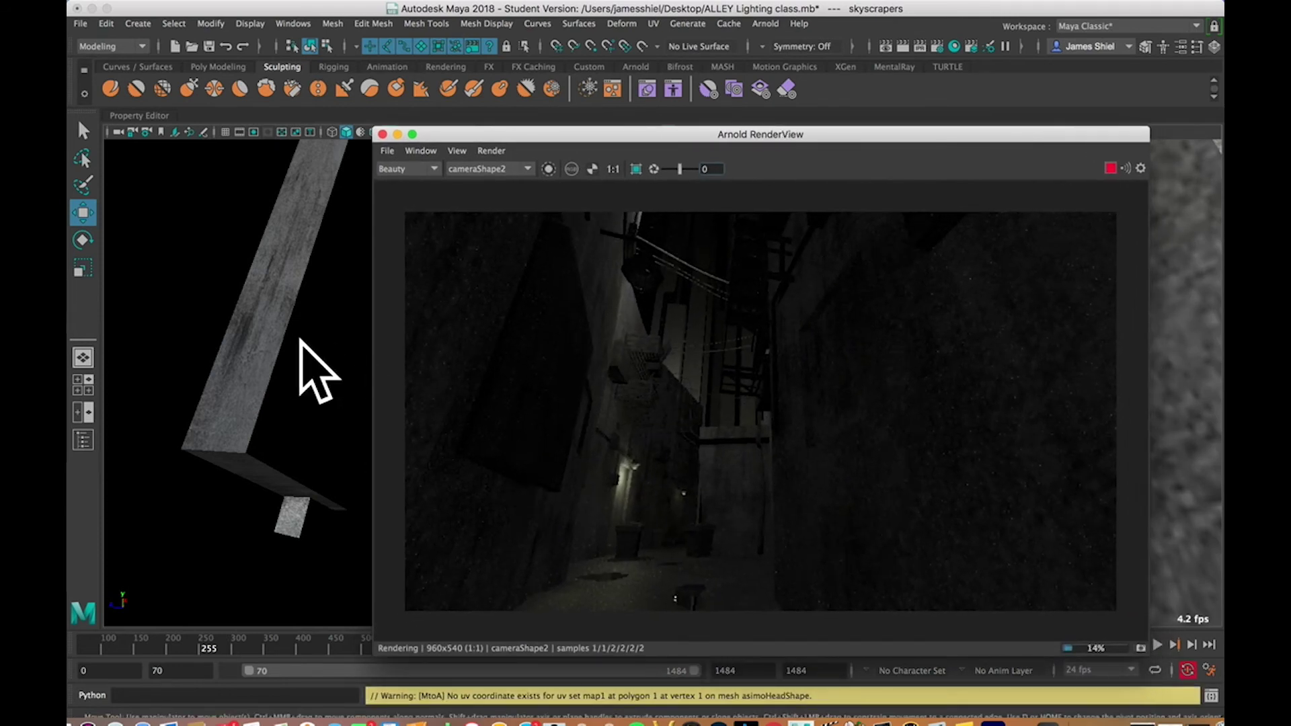
Open the Light Editor and arrange it side by side with the Arnold RenderView.
left_click(294, 347)
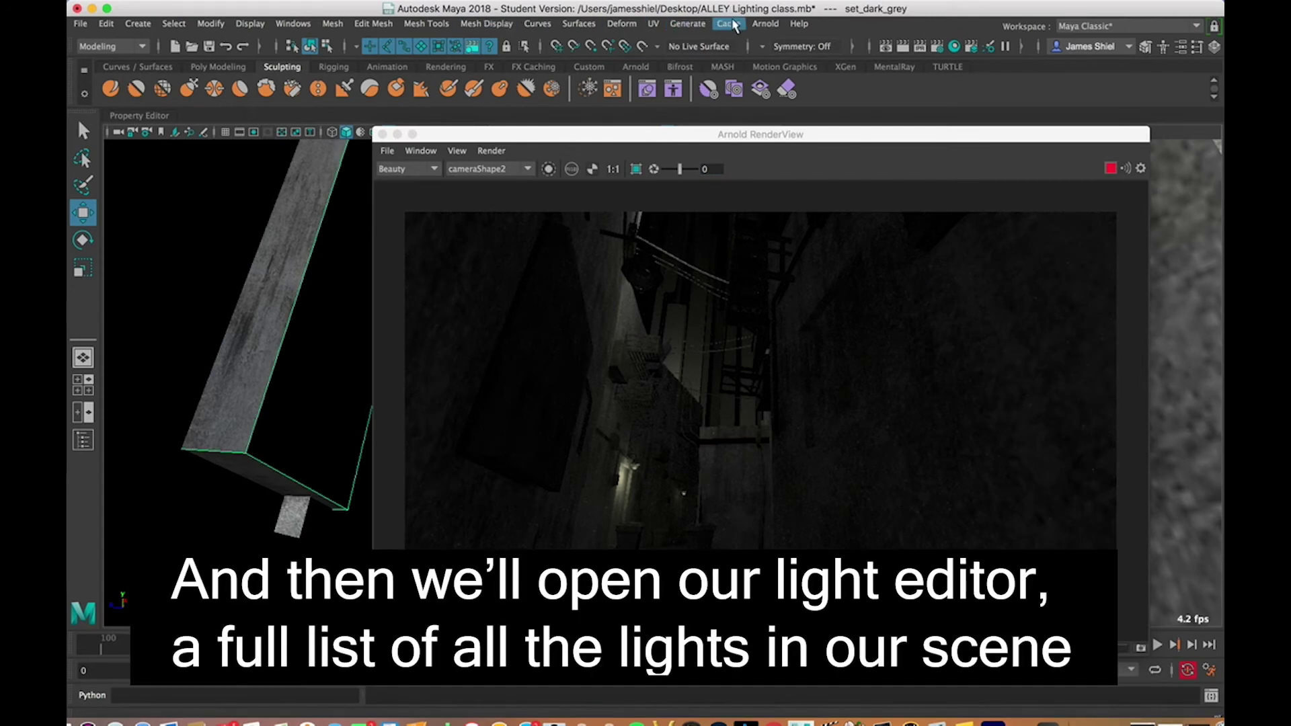
left_click(313, 27)
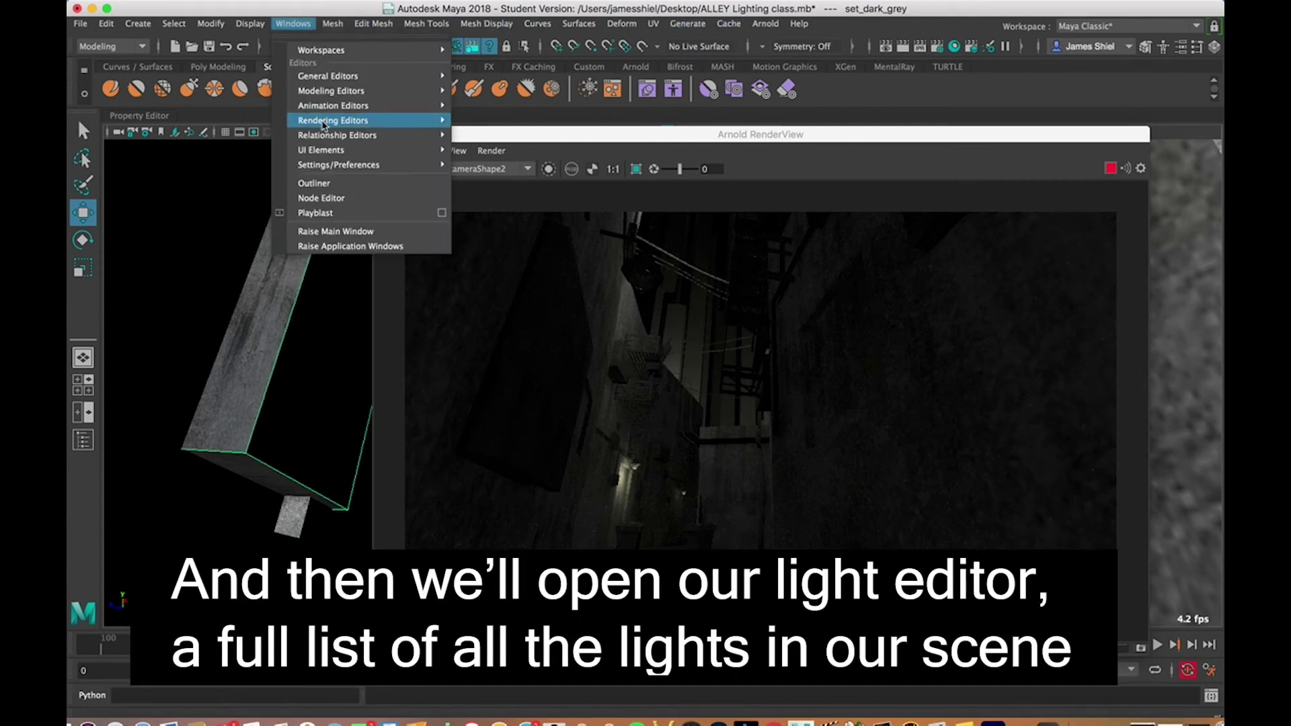
mouse_move(337, 120)
mouse_move(526, 178)
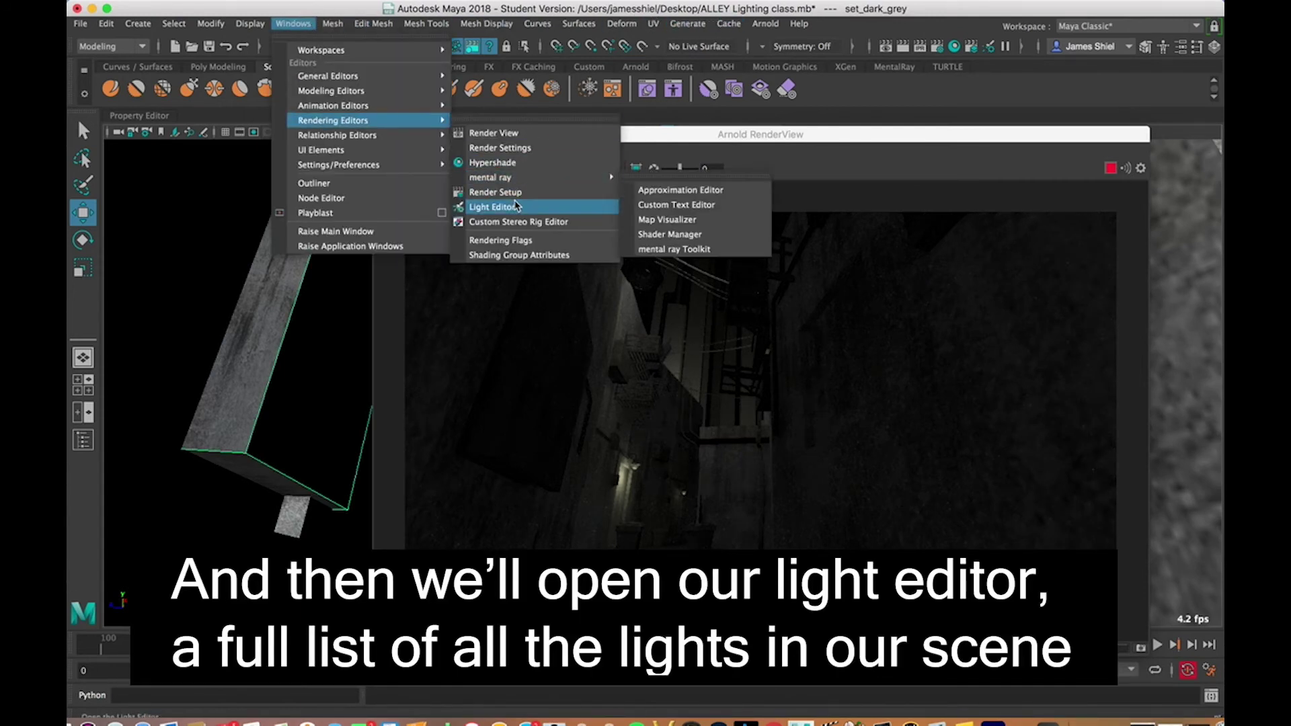
left_click(501, 207)
left_click_drag(542, 152, 381, 137)
left_click_drag(521, 130, 587, 142)
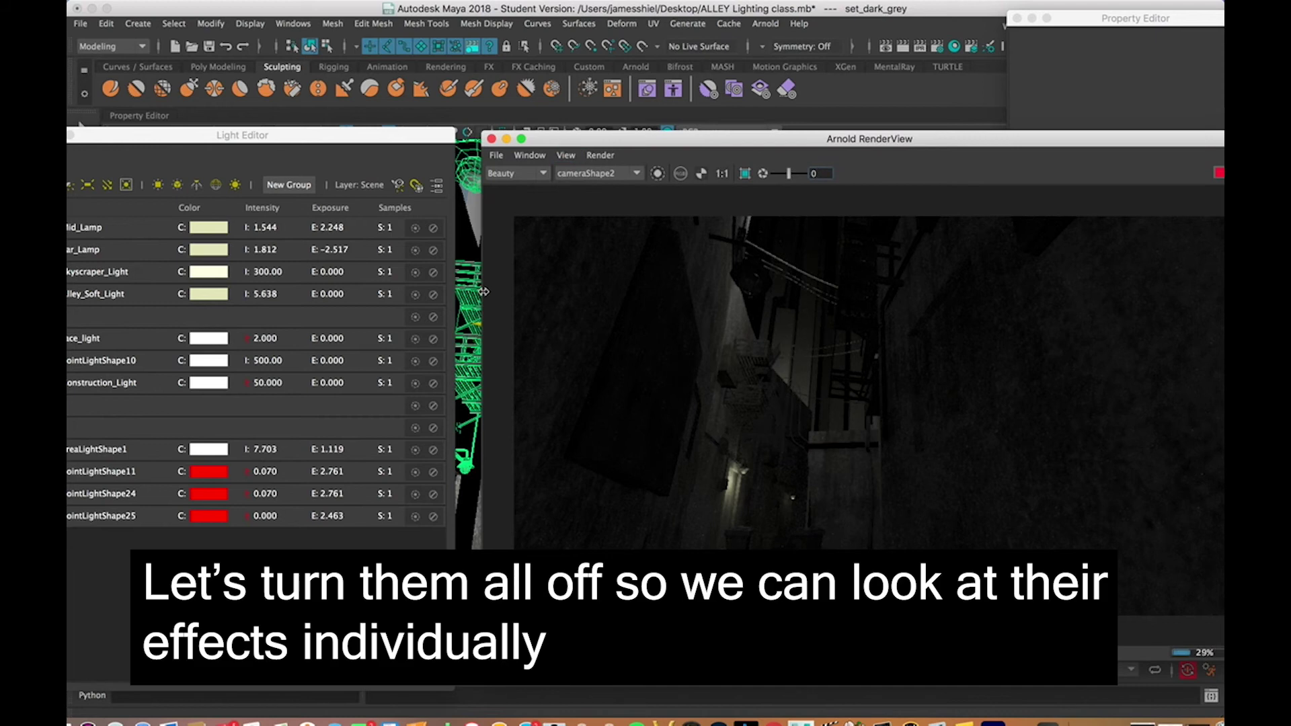
Disable all of the alley scene's lights at once, from Mid_Lamp to pointLightShape25.
left_click(87, 235)
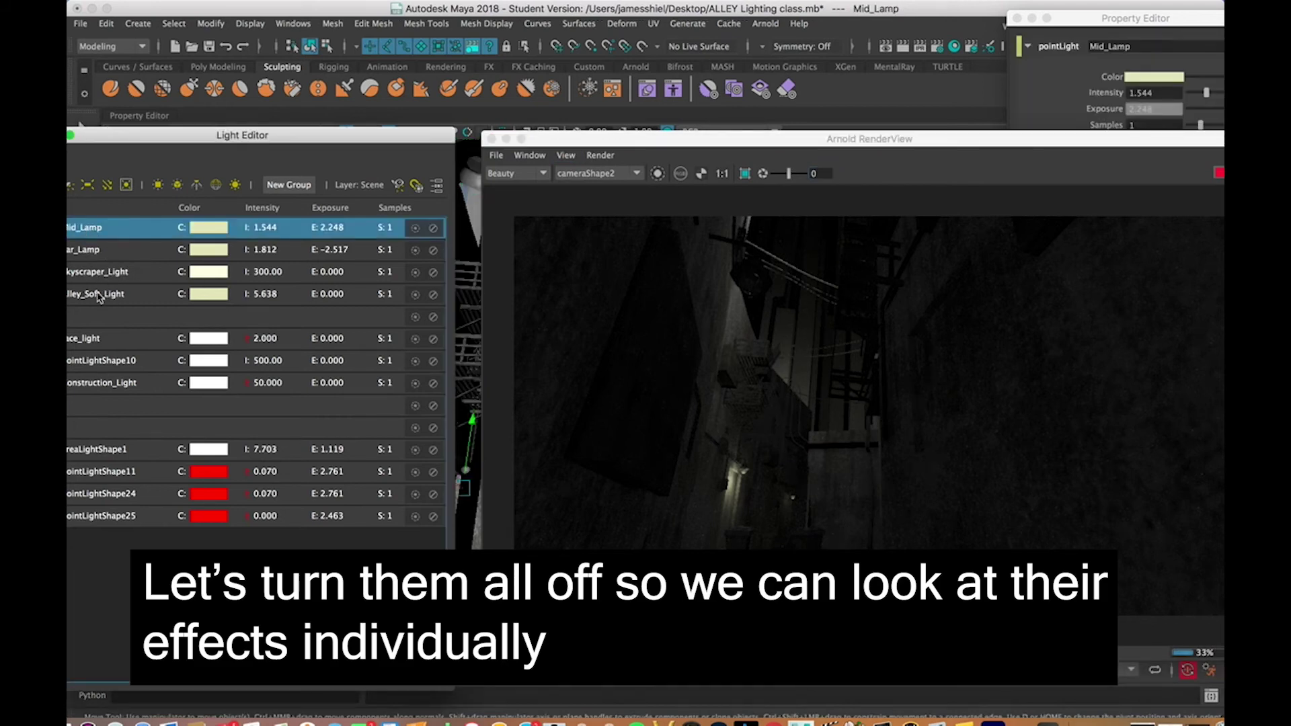
left_click(107, 523, "shift")
right_click(106, 423)
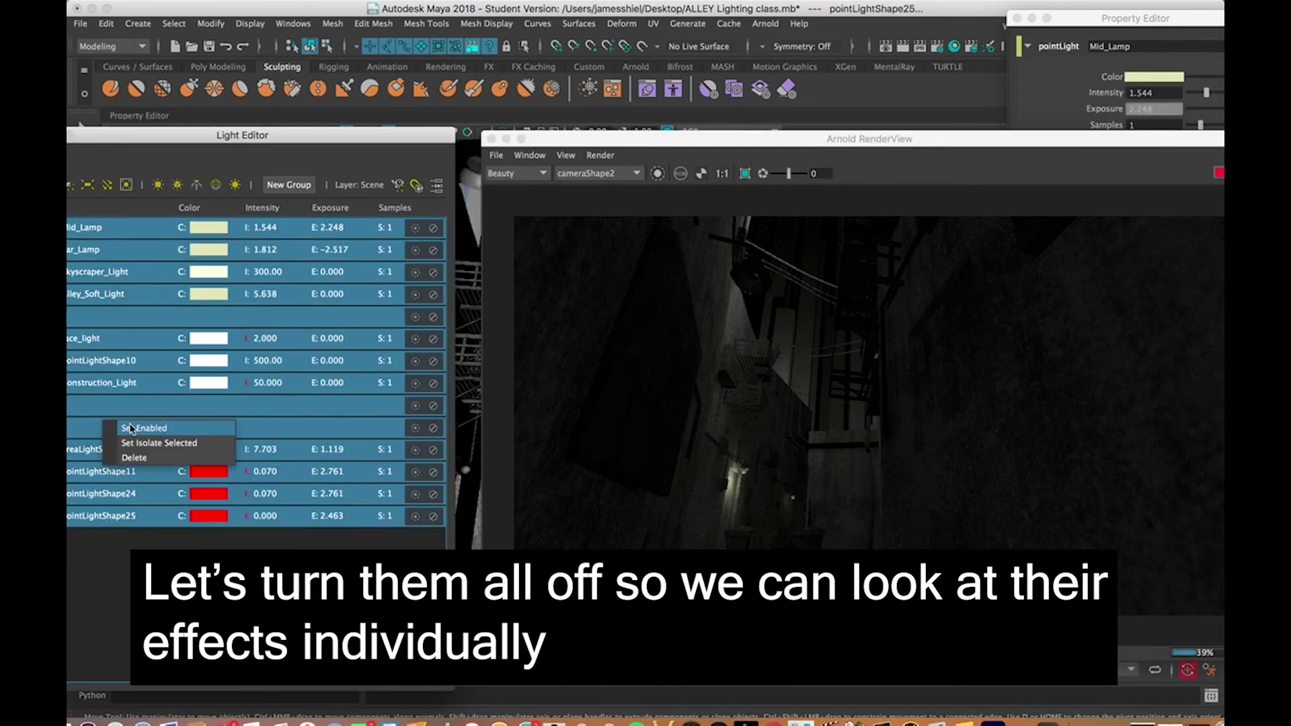
left_click(138, 433)
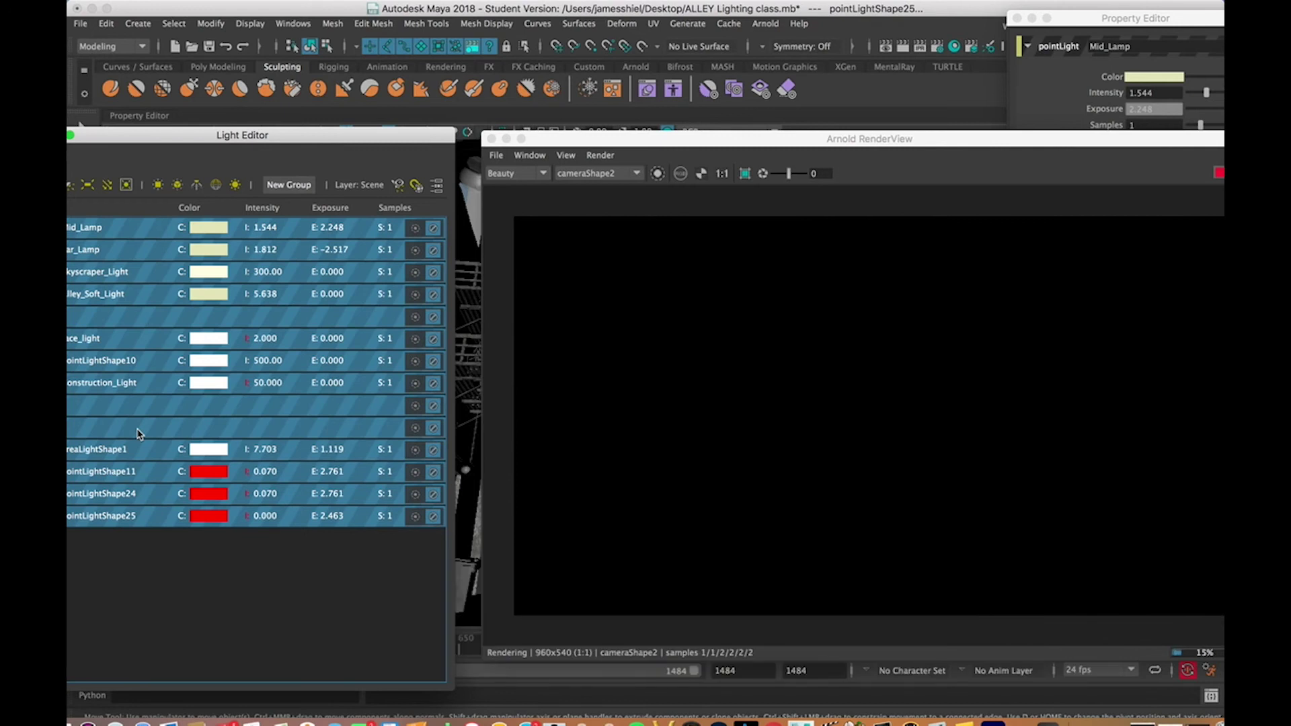
Enable Mid_Lamp and Far_Lamp one after the other to see each lamp's effect in the render.
left_click(101, 232)
right_click(104, 232)
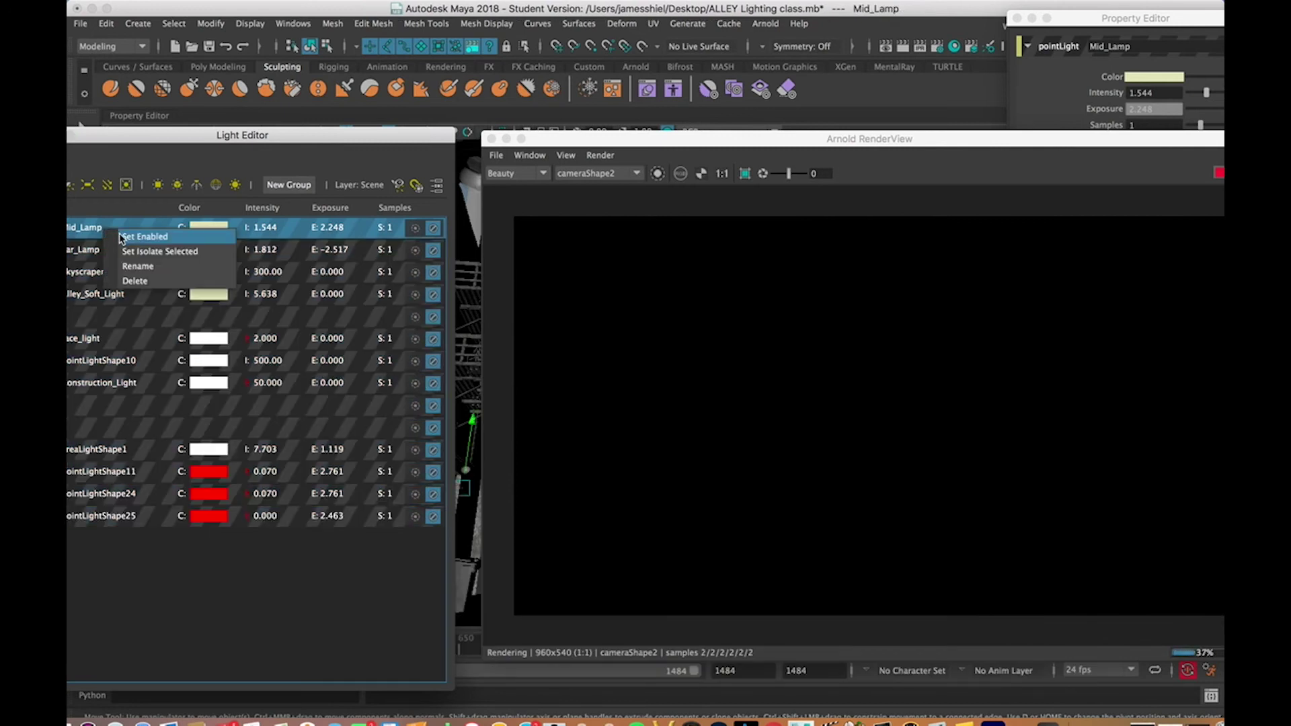
left_click(122, 237)
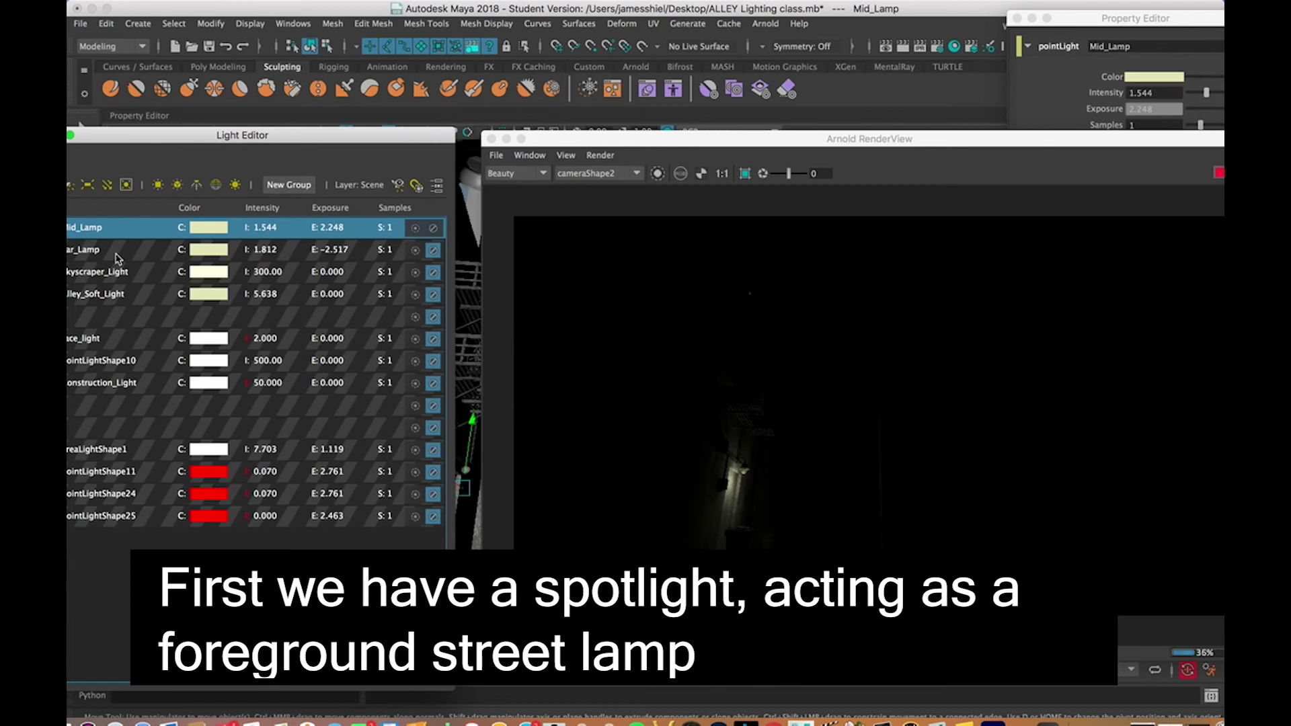
right_click(118, 258)
left_click(137, 261)
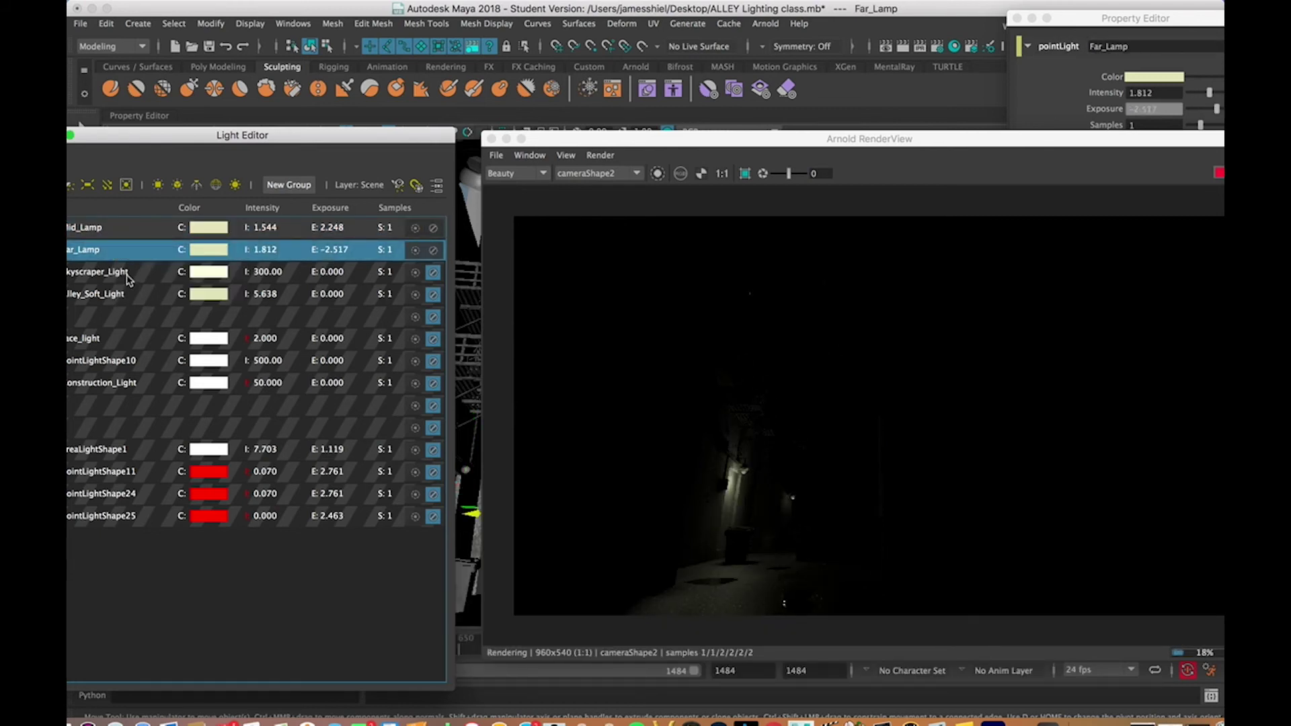
Enable Skyscraper_Light and Alley_Soft_Light to add them to the live render.
right_click(134, 279)
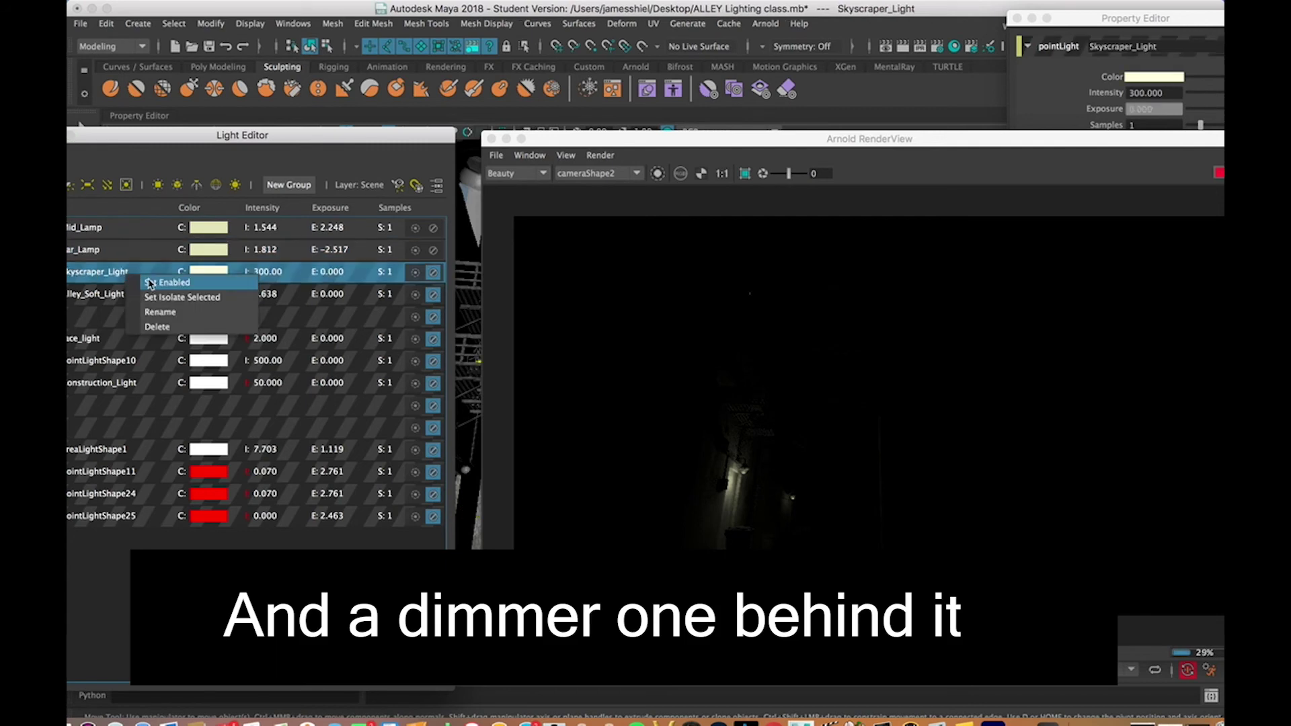
left_click(153, 284)
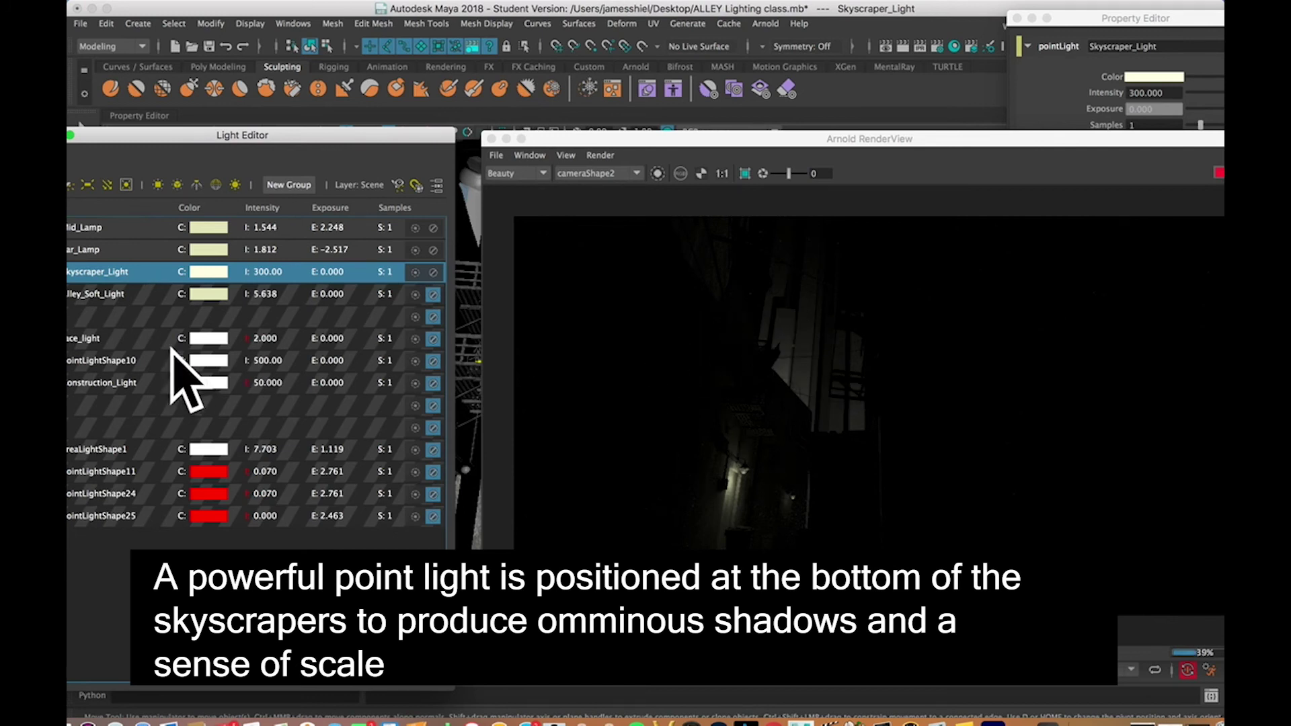
left_click(131, 296)
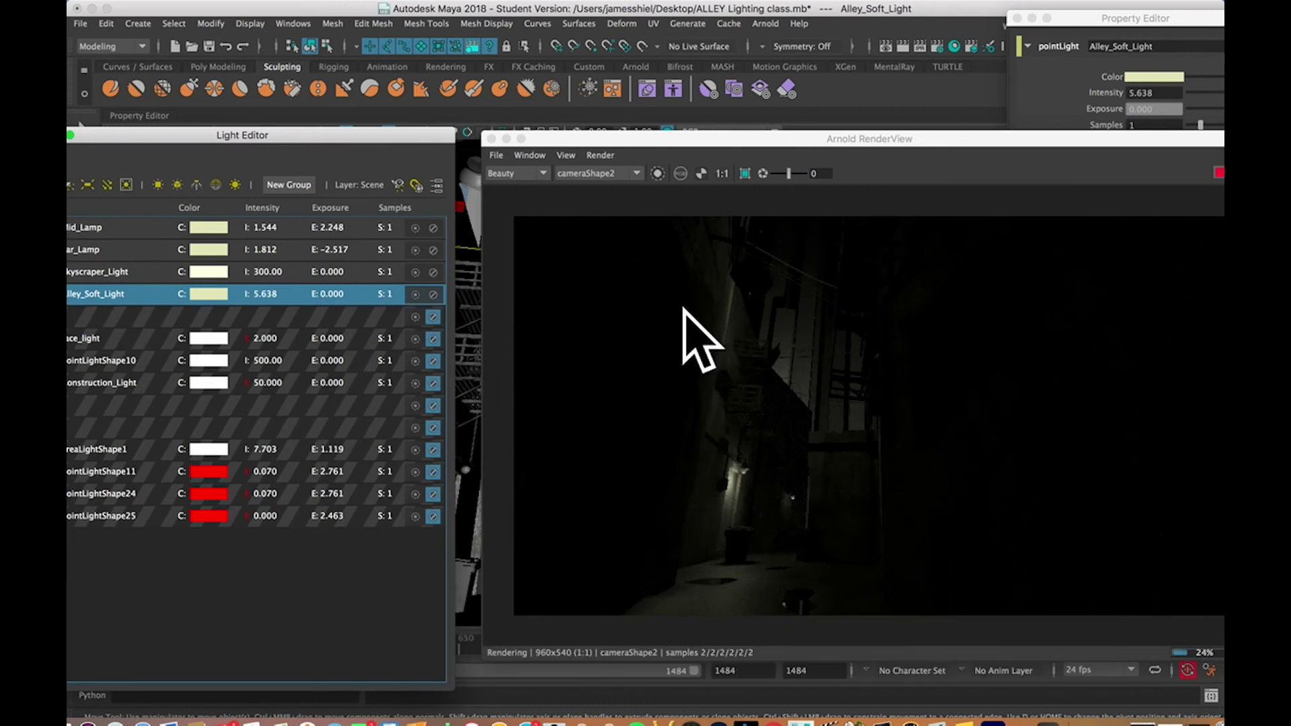
Enable Construction_Light as the moonlight above the whole alley scene.
left_click(125, 384)
right_click(139, 392)
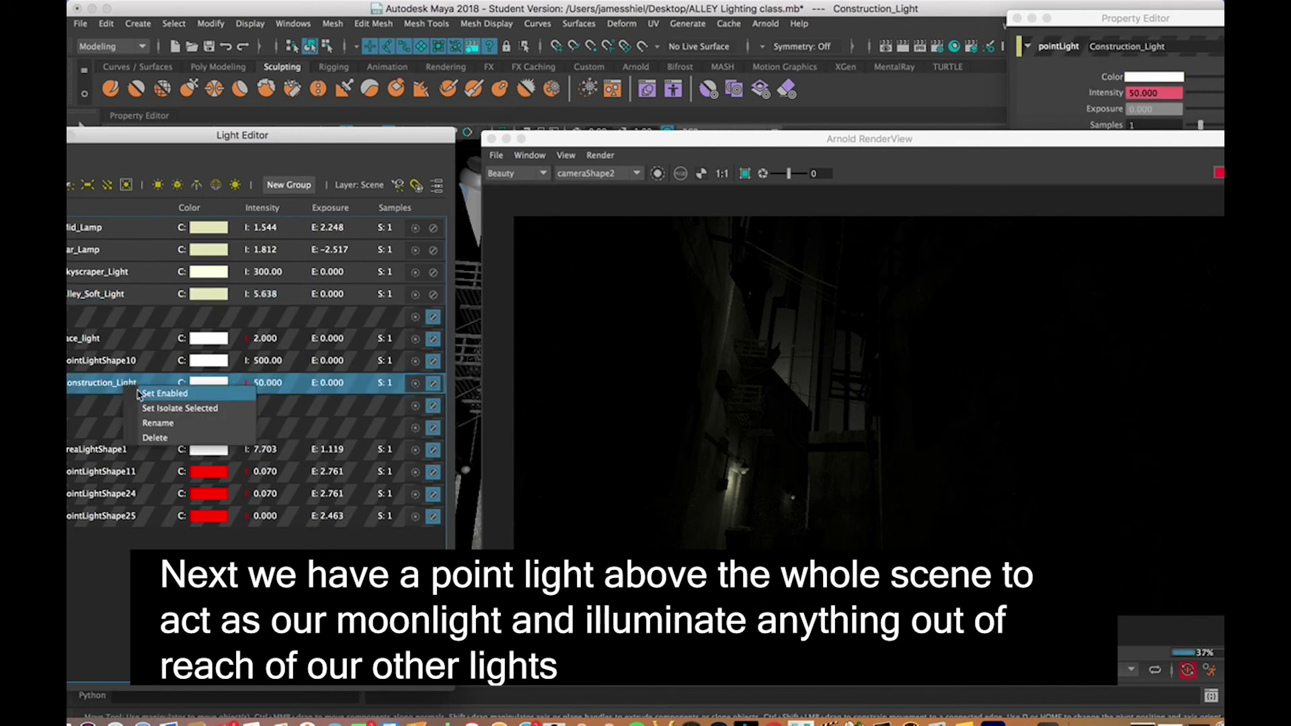
left_click(151, 394)
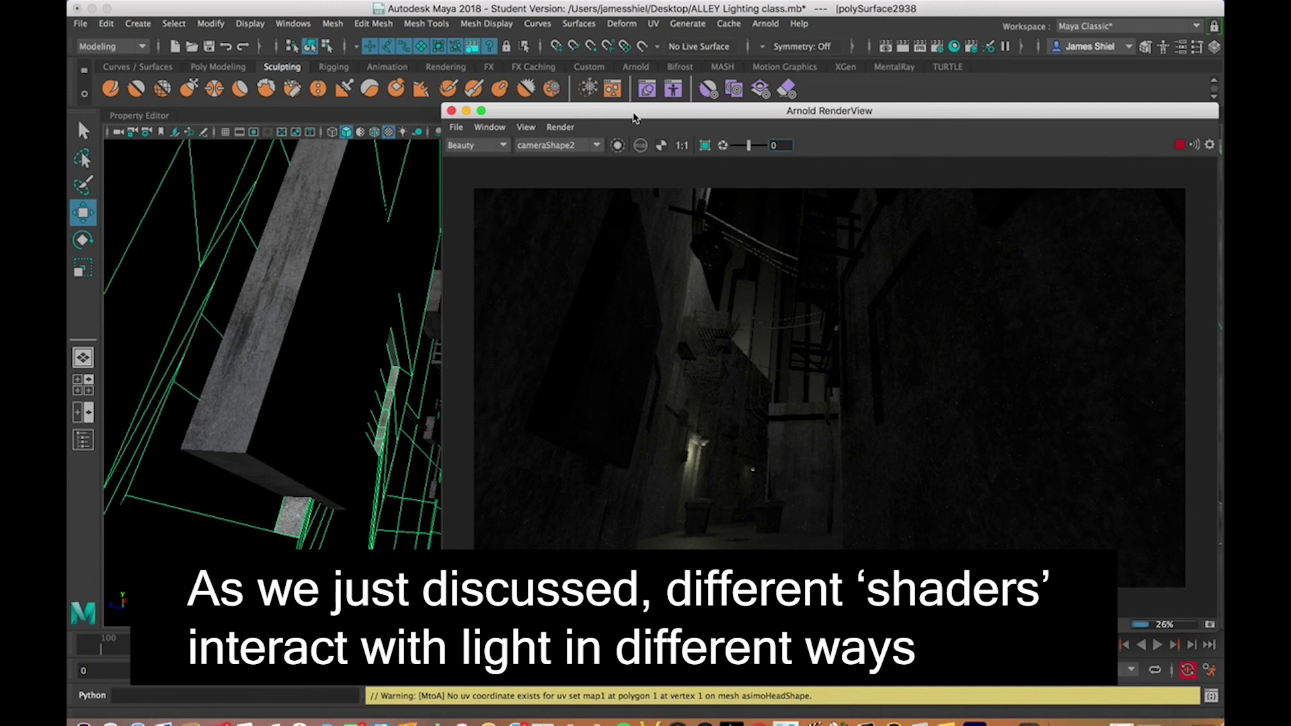
Move the render window aside to uncover the viewport and examine the concrete walls down the alley in perspective view.
left_click_drag(635, 119, 739, 143)
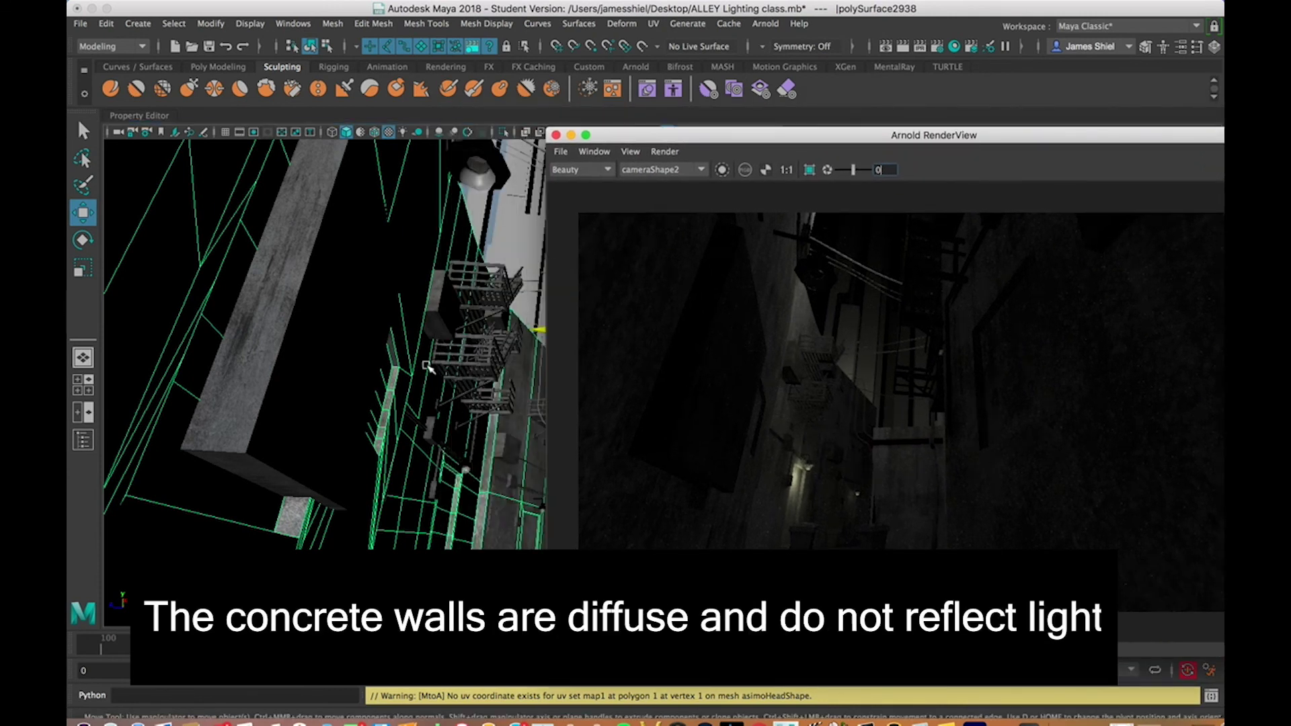
left_click(425, 376)
key("space")
left_click_drag(392, 414, 401, 465)
scroll(396, 462, "up", 10)
scroll(383, 385, "up", 5)
left_click_drag(384, 384, 379, 389, "alt")
key("q")
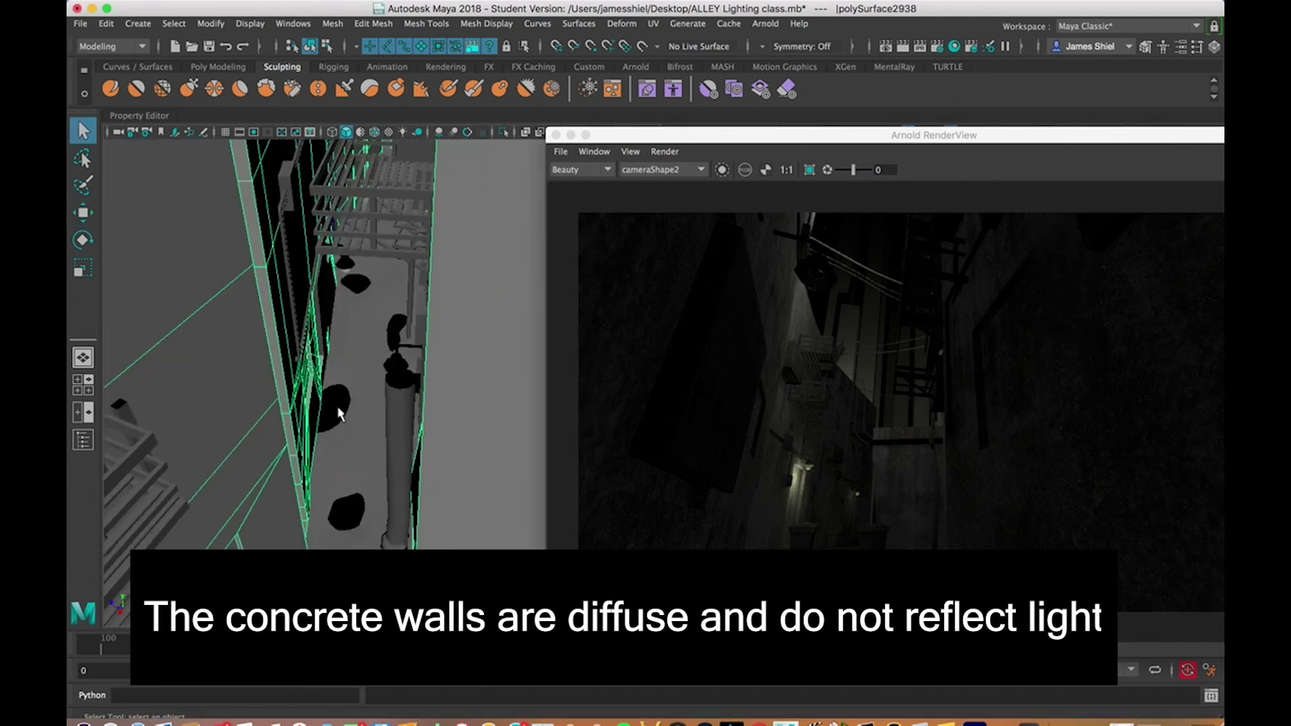
Select the flat puddle plane, move it out beside the alley to expose its full shape, and undo the move.
left_click(337, 413)
left_click(337, 410)
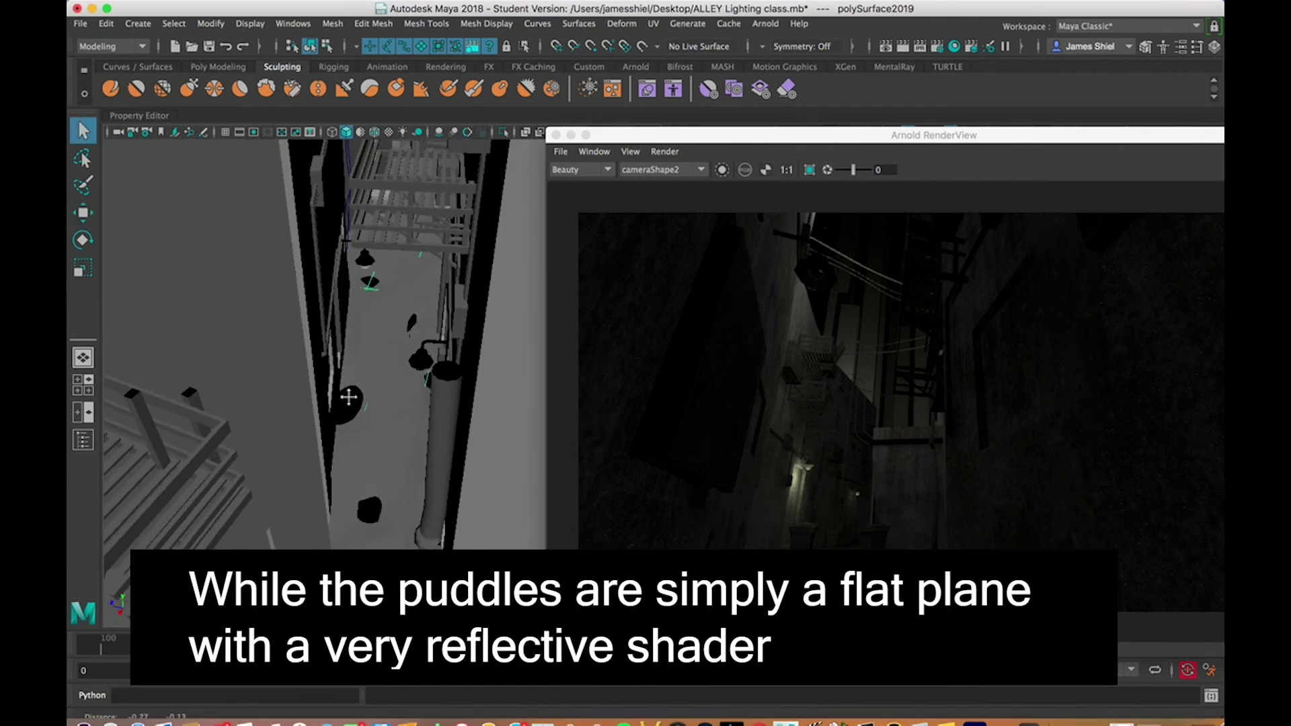
left_click_drag(337, 411, 232, 390, "alt")
key("w")
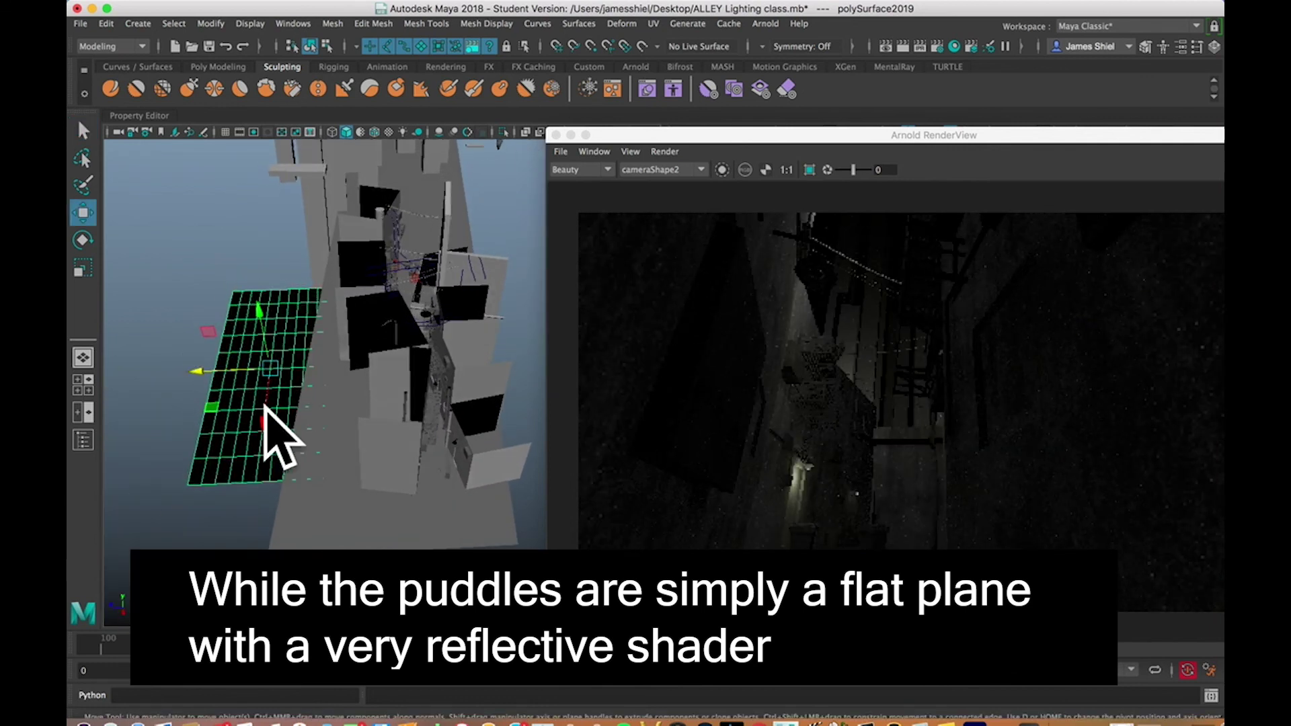
key("super+z")
Select the alley's ground surface and examine its mesh up close around the puddles.
mouse_move(321, 437)
left_mouse_down("alt")
mouse_move(288, 447)
mouse_move(340, 441)
left_mouse_up("alt")
left_click(358, 390)
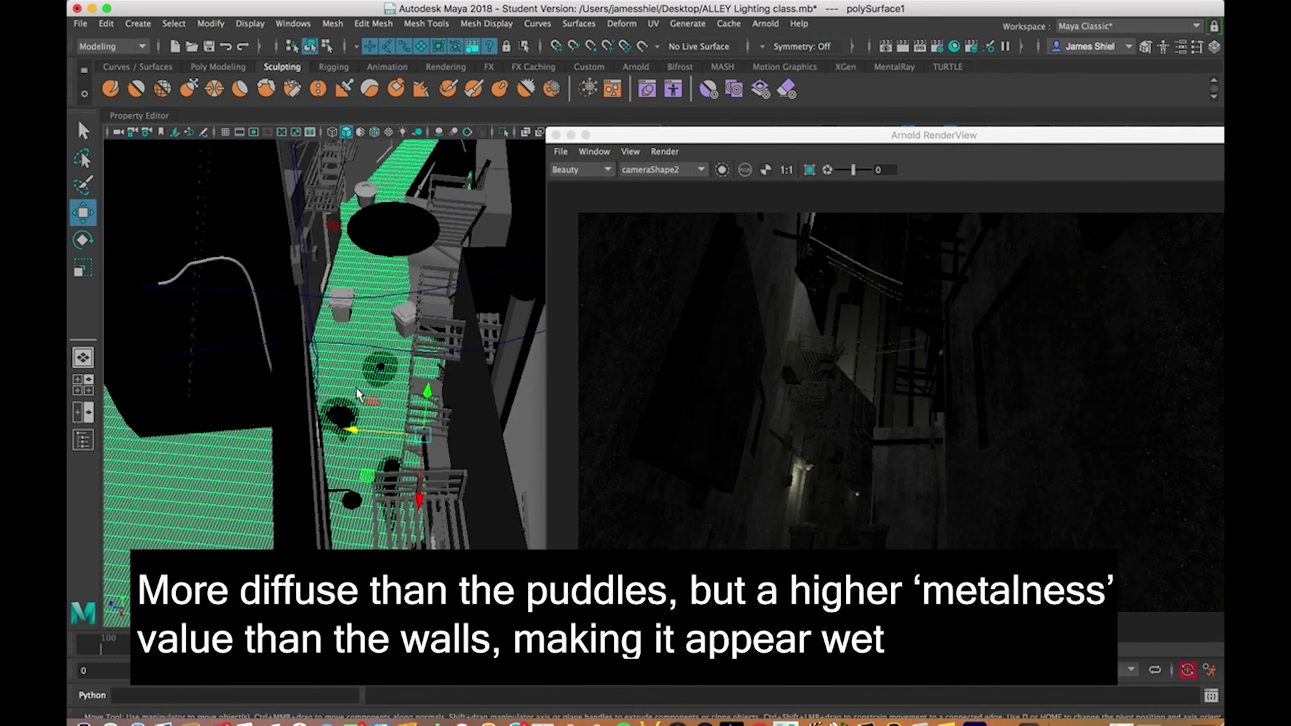
scroll(360, 390, "up", 5)
left_click_drag(360, 390, 378, 399, "alt")
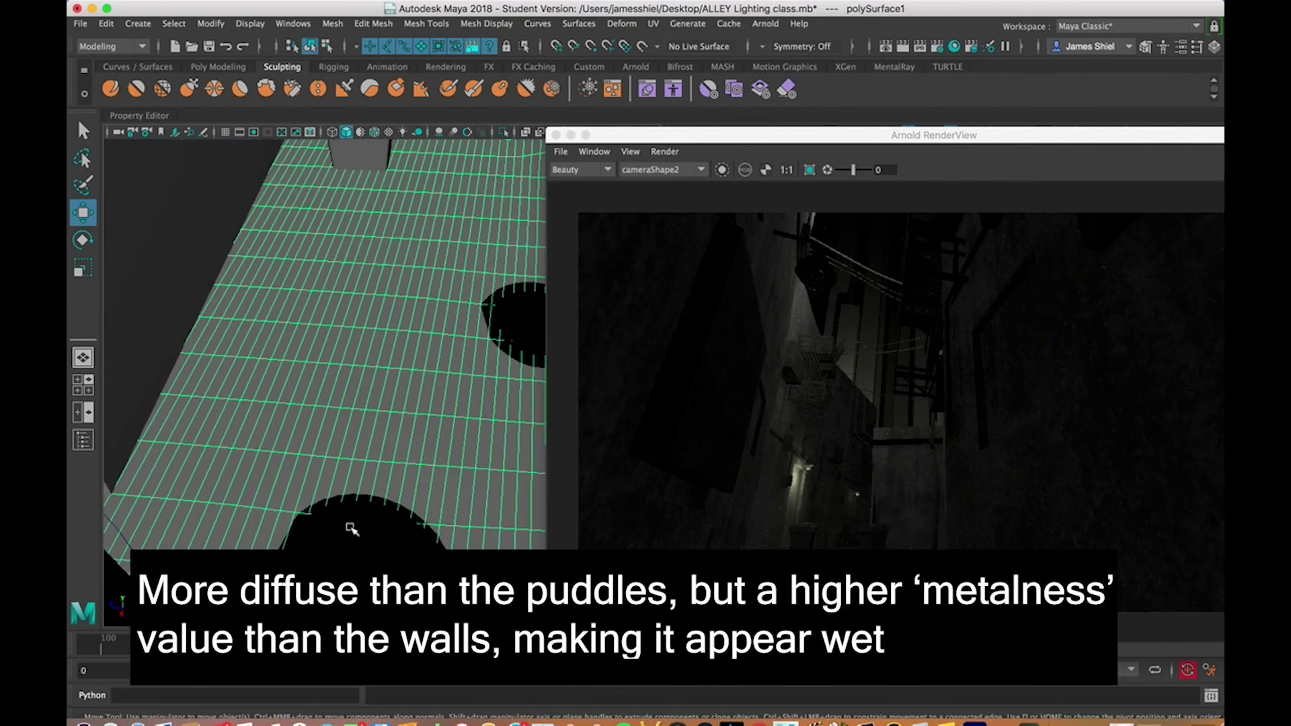